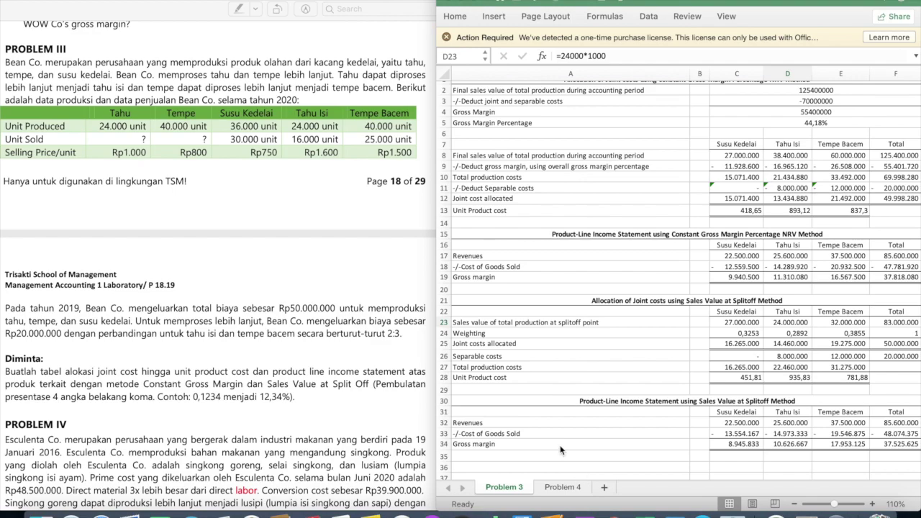
Review the row labels of the constant gross margin allocation and its product-line income statement on the Problem 3 sheet.
left_click(502, 91)
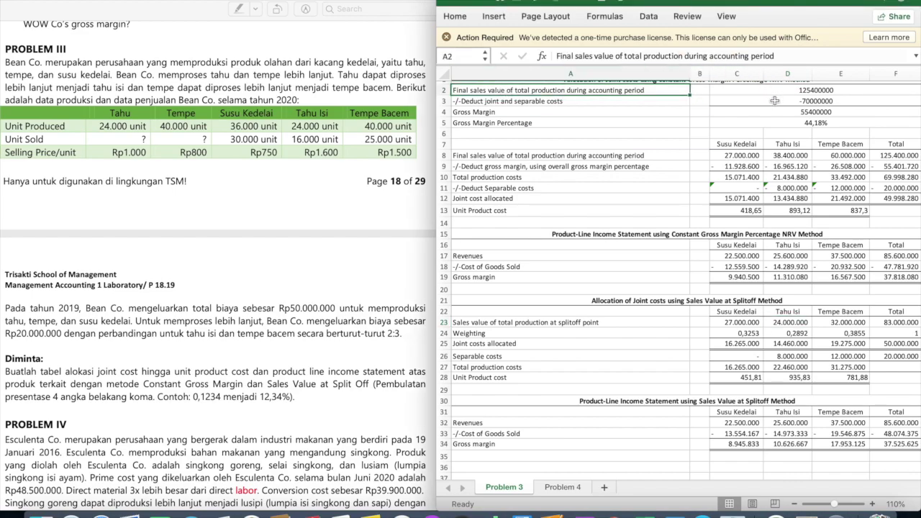
left_click(589, 158)
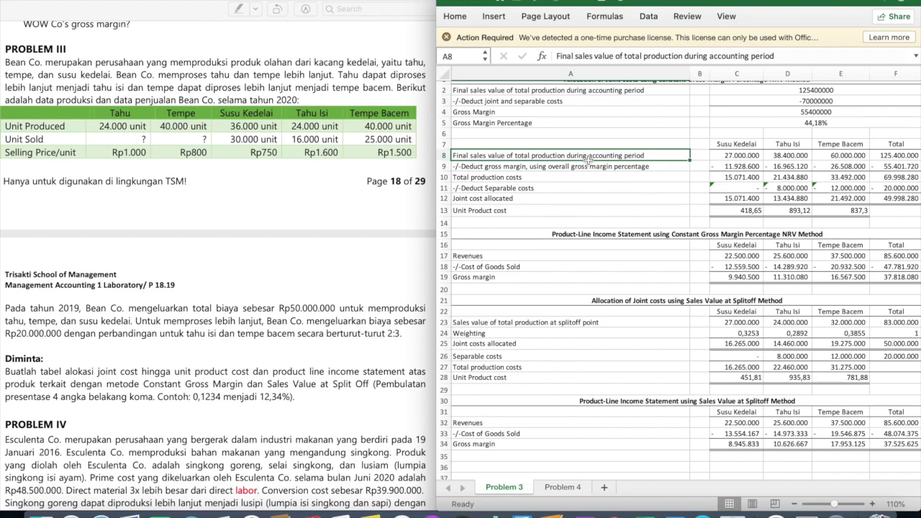
left_click(479, 257)
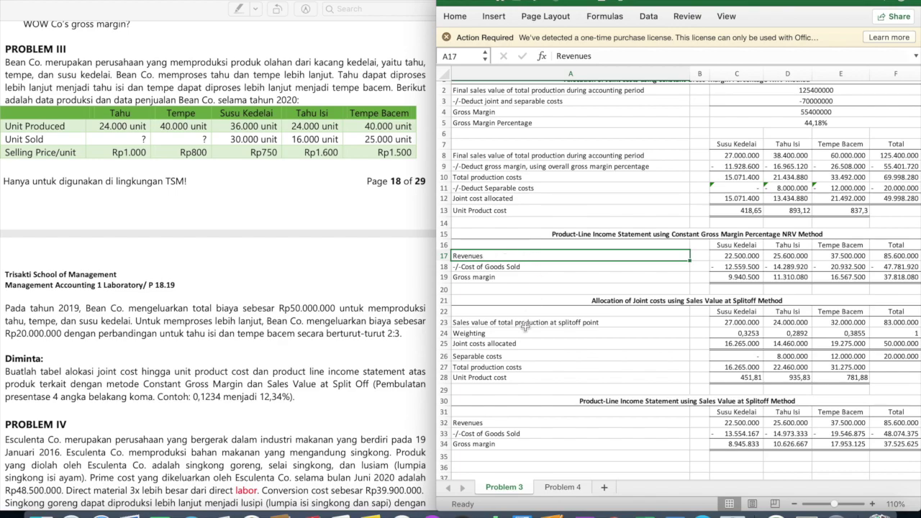
scroll(601, 360, "down", 5)
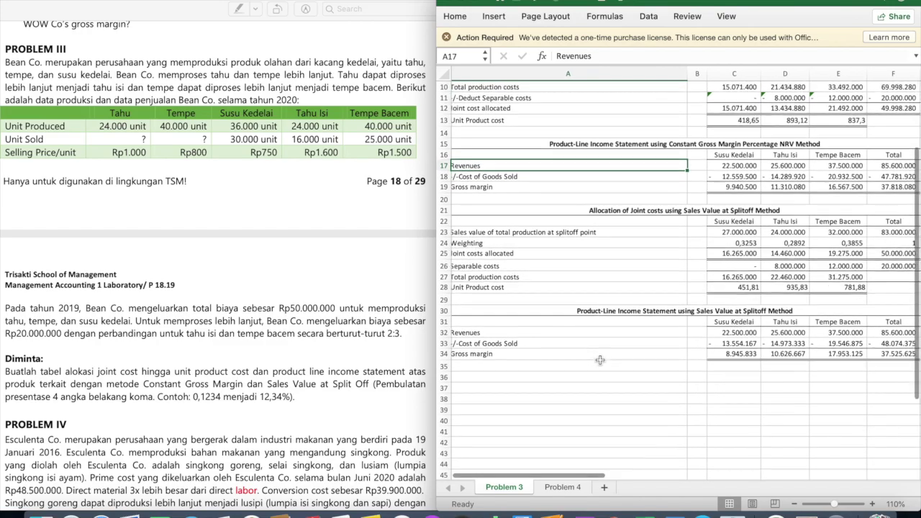
scroll(600, 360, "down", 1)
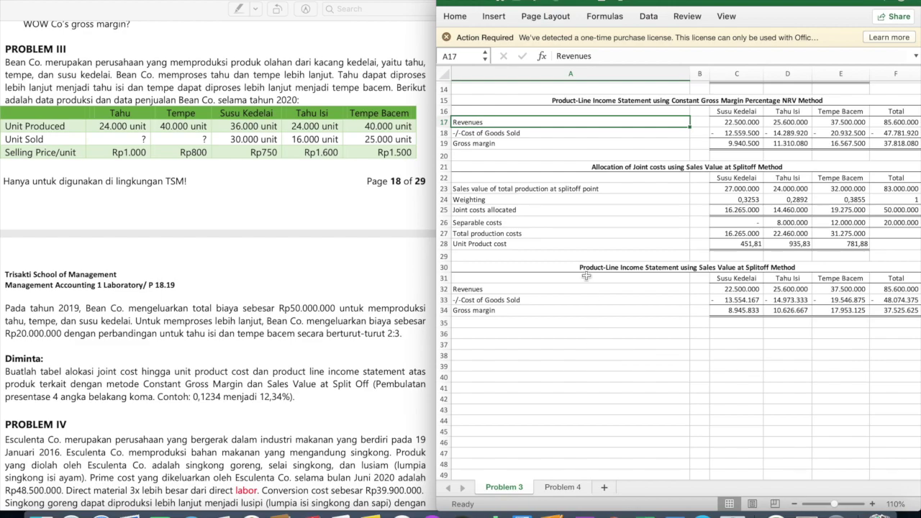
Examine the splitoff-point sales value formulas for Susu Kedelai and Tahu Isi in the Sales Value at Splitoff allocation table.
left_click(545, 163)
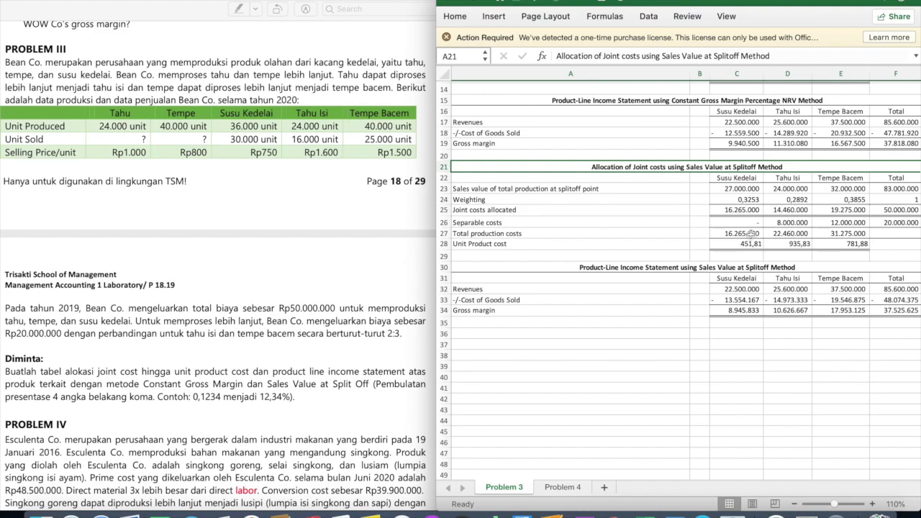
key("Down")
key("Down")
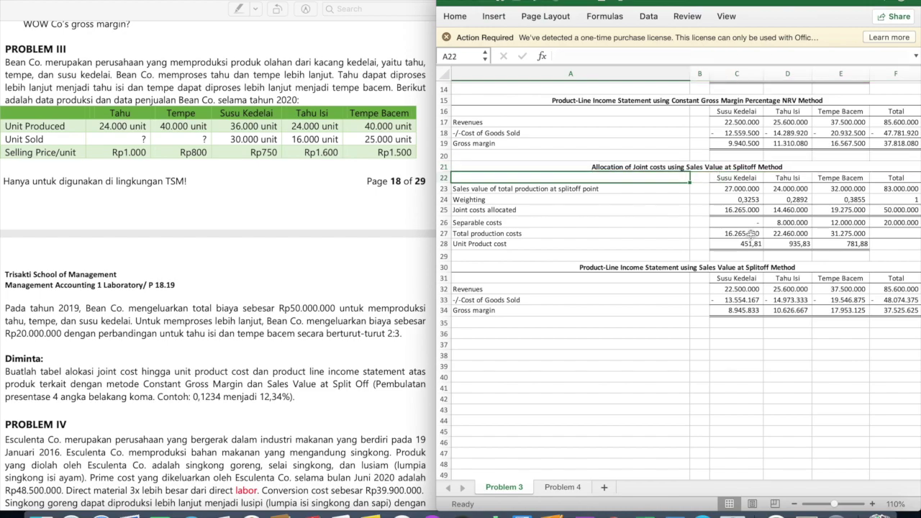
key("Right")
key("Right")
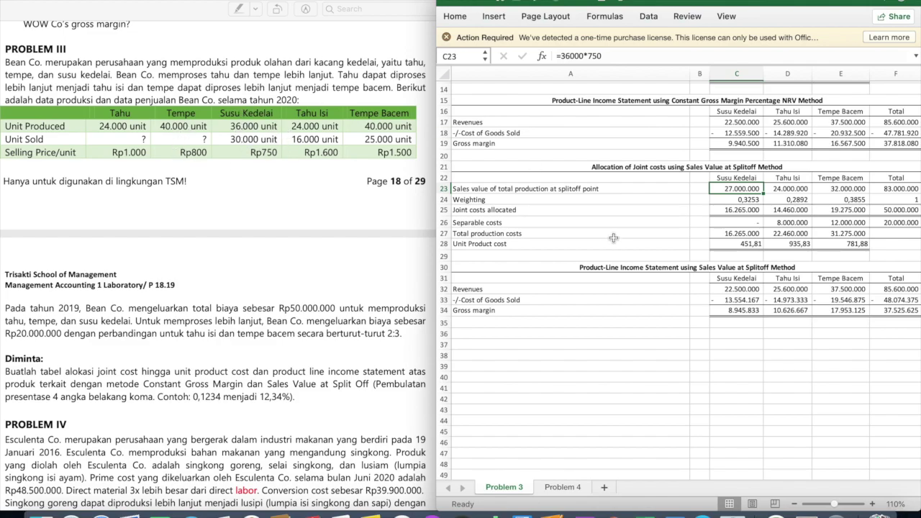
left_click(785, 188)
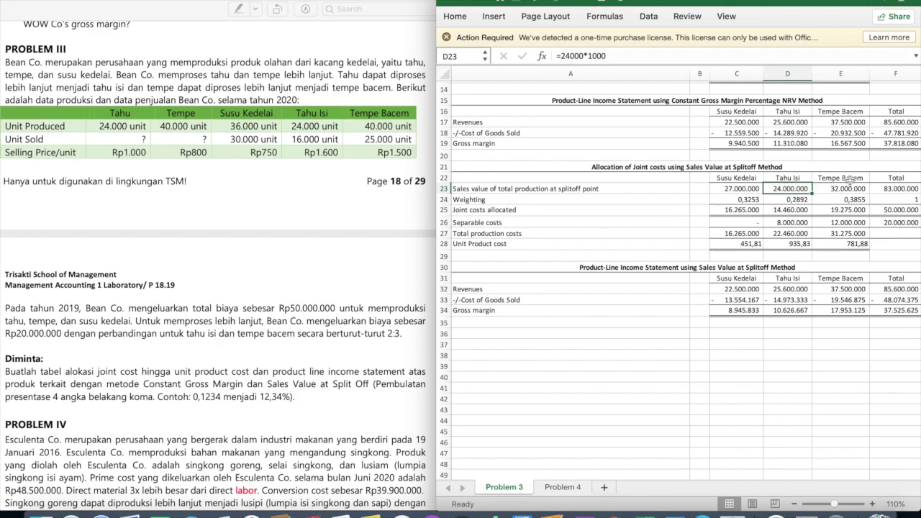
Check the Tahu Isi revenue formula in the income statement using the Sales Value at Splitoff Method.
key("Down")
key("Down")
key("Down")
key("Down")
key("Down")
key("Down")
key("Down")
key("Down")
key("Down")
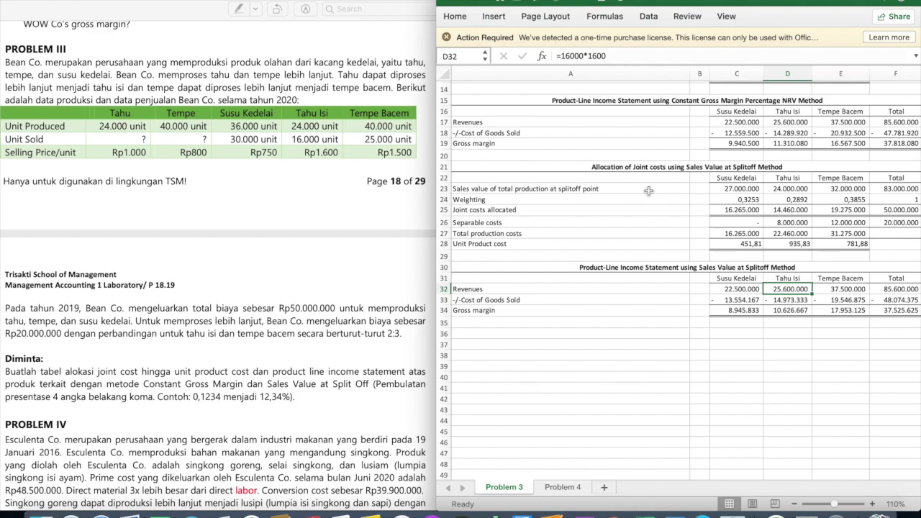
Compare the splitoff sales value formulas in row 23 with the final sales value formulas in row 8 for Tahu Isi and Tempe Bacem.
left_click(712, 189)
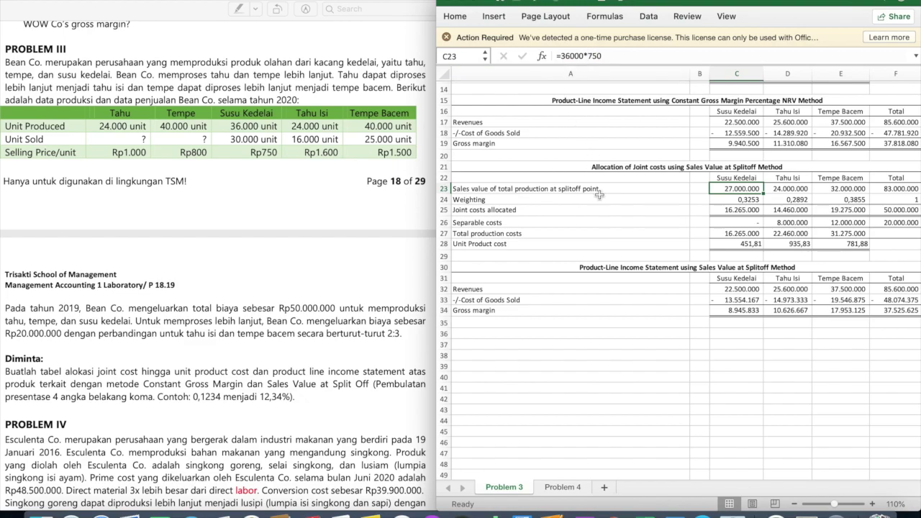
key("Right")
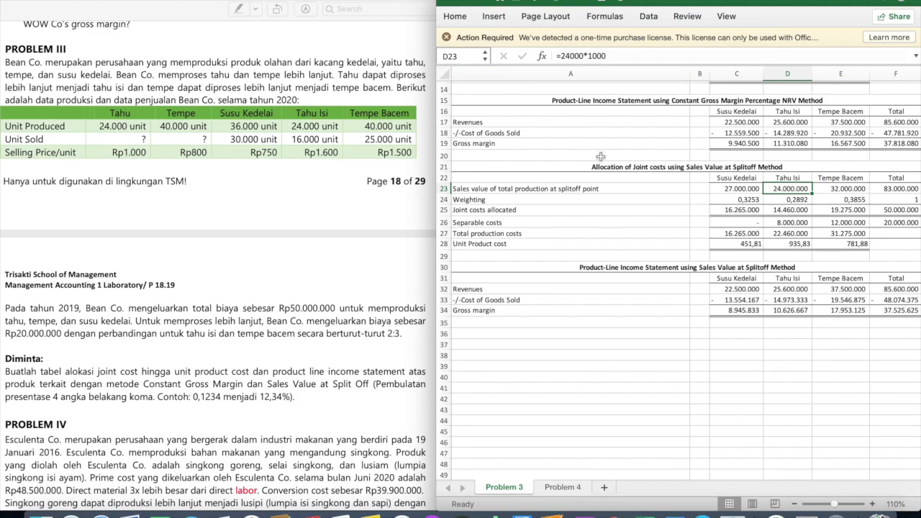
scroll(608, 192, "up", 4)
scroll(608, 192, "up", 2)
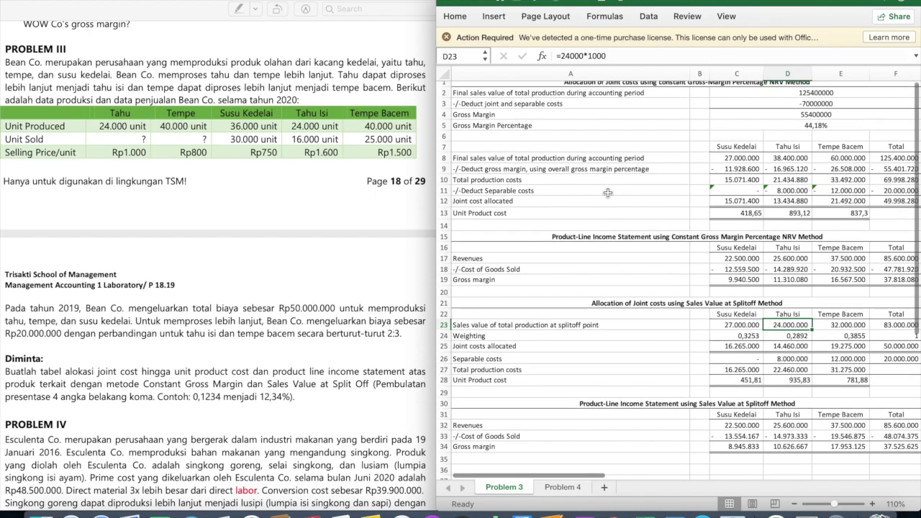
left_click(779, 157)
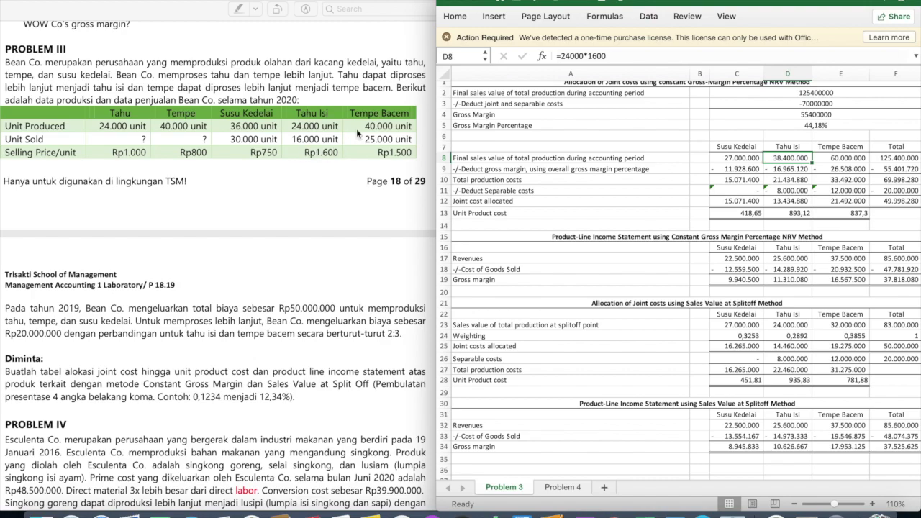
left_click(834, 157)
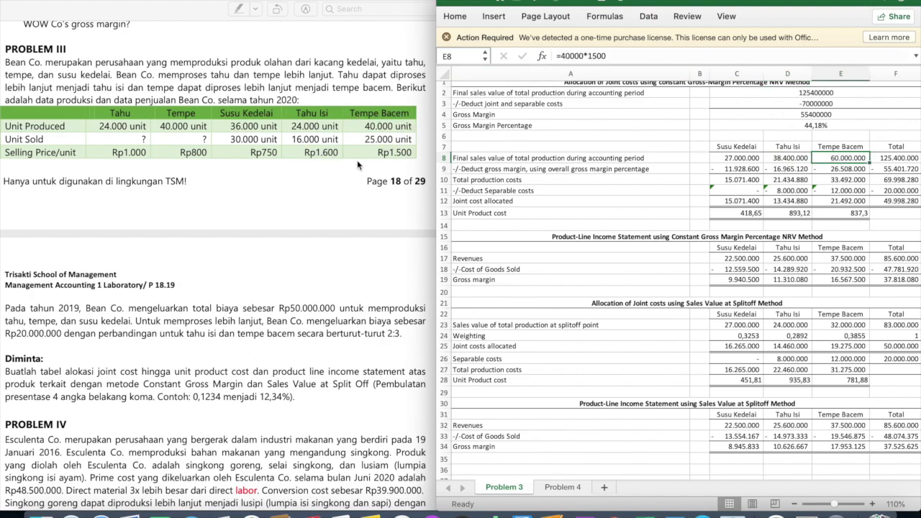
scroll(667, 174, "down", 3)
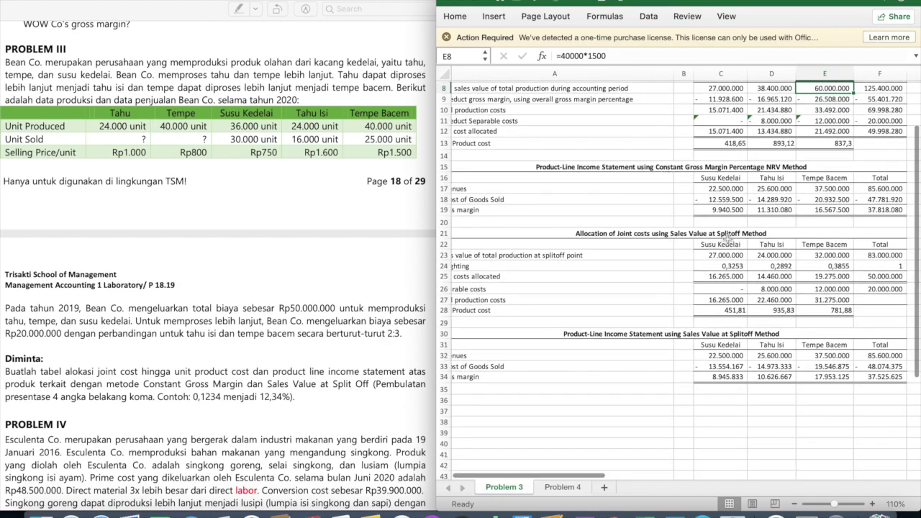
left_click(769, 254)
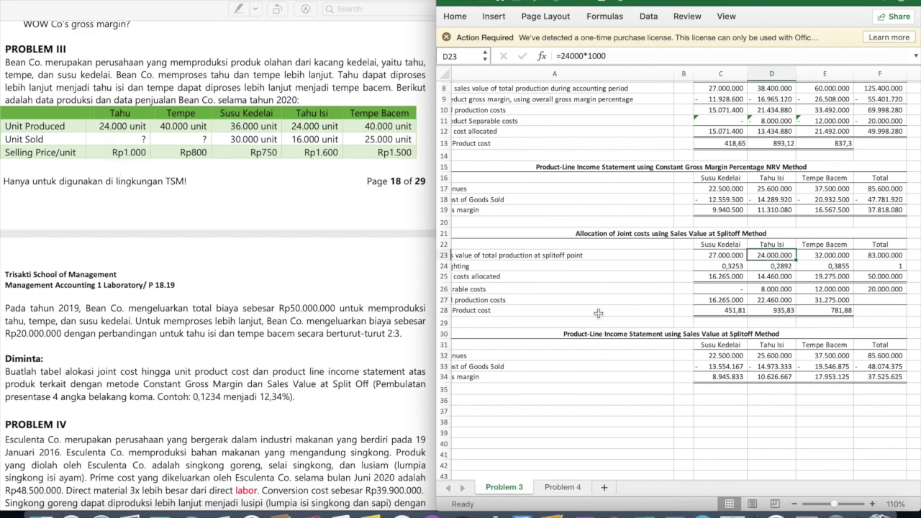
left_click(837, 256)
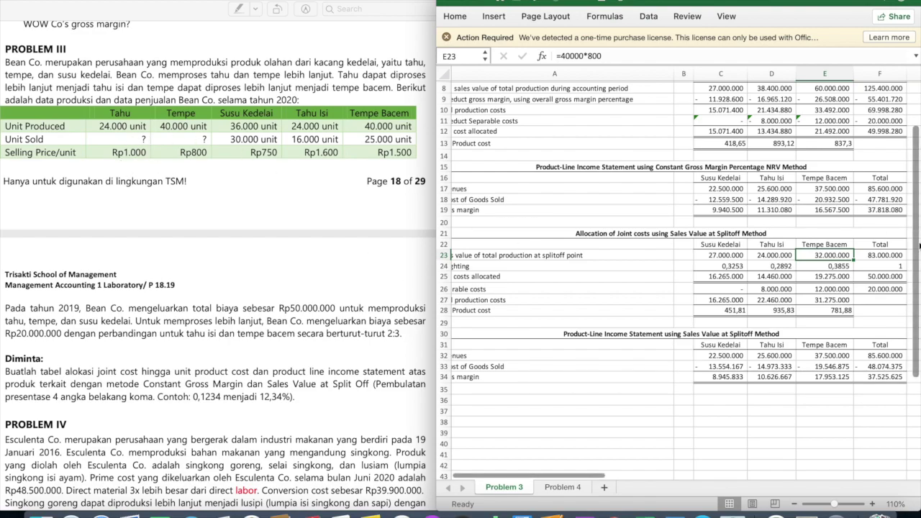
left_click(868, 257)
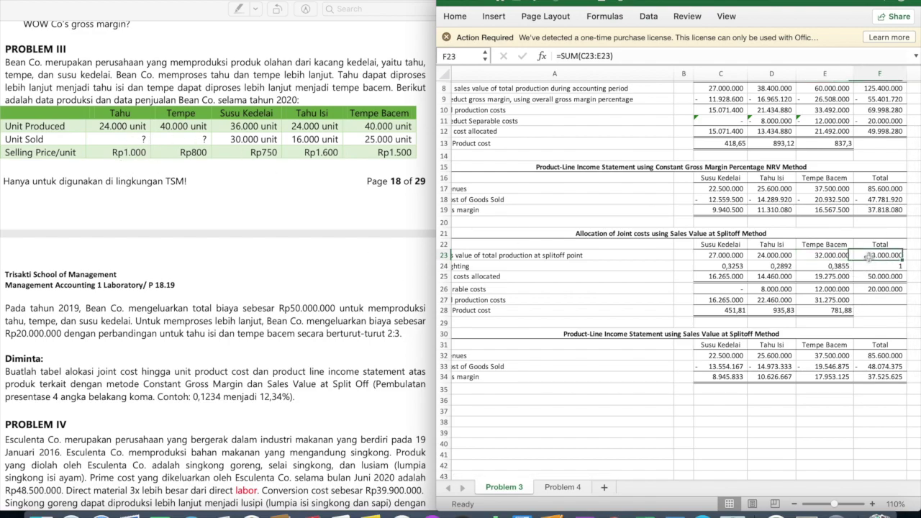
Trace the Weighting formulas in row 24 back to each product's splitoff sales value and the total in F23.
scroll(710, 299, "left", 2)
left_click(746, 260)
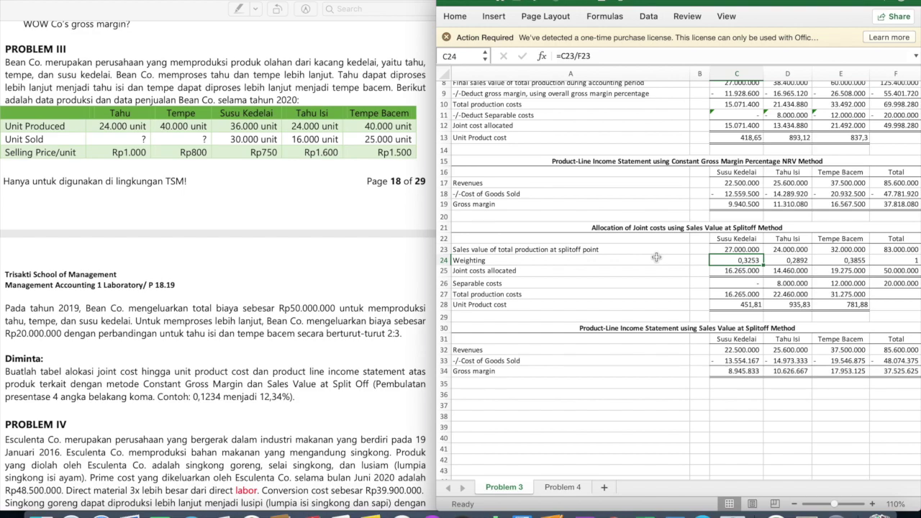
left_click(729, 247)
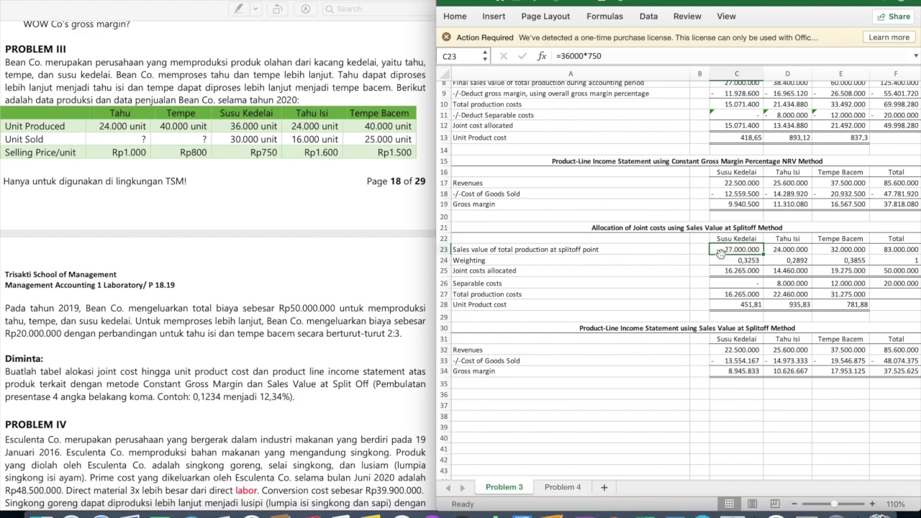
left_click(905, 249)
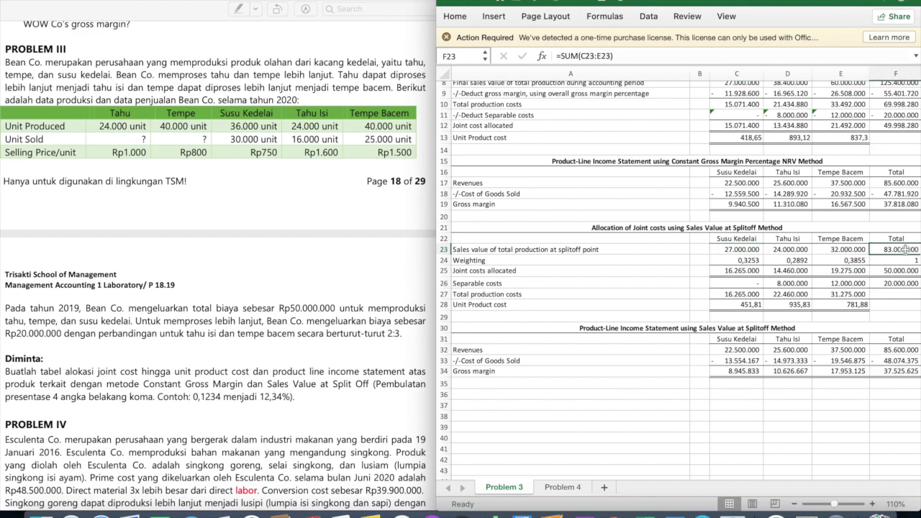
left_click(752, 261)
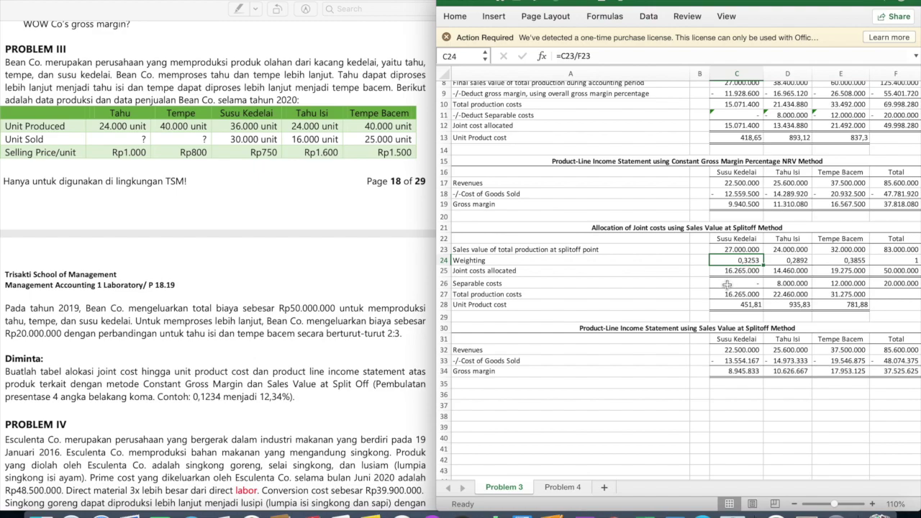
scroll(734, 230, "up", 4)
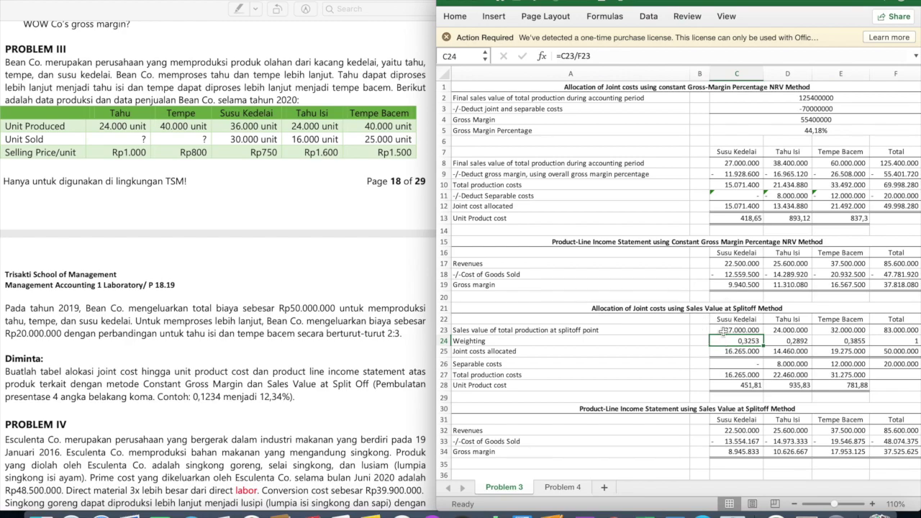
left_click(793, 332)
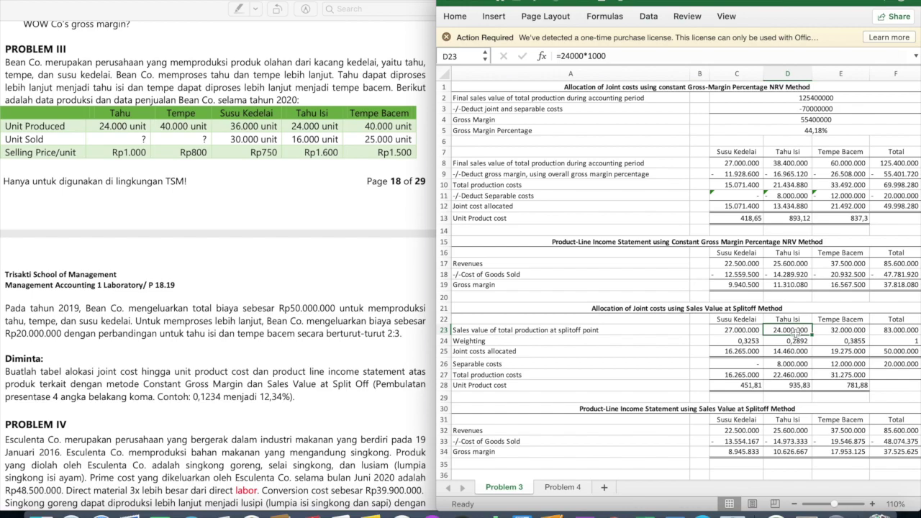
left_click(832, 340)
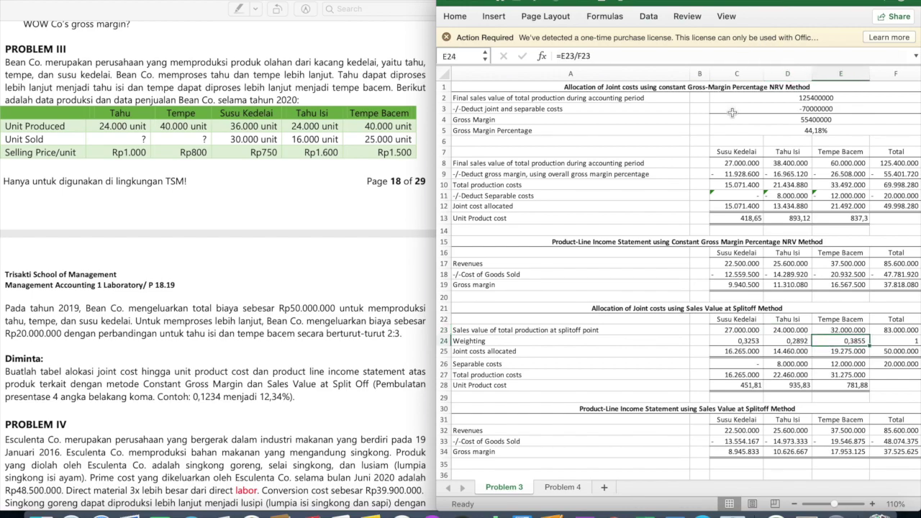
Examine the final sales value, joint and separable cost, and gross margin deduction formulas in the constant gross margin allocation.
left_click(784, 108)
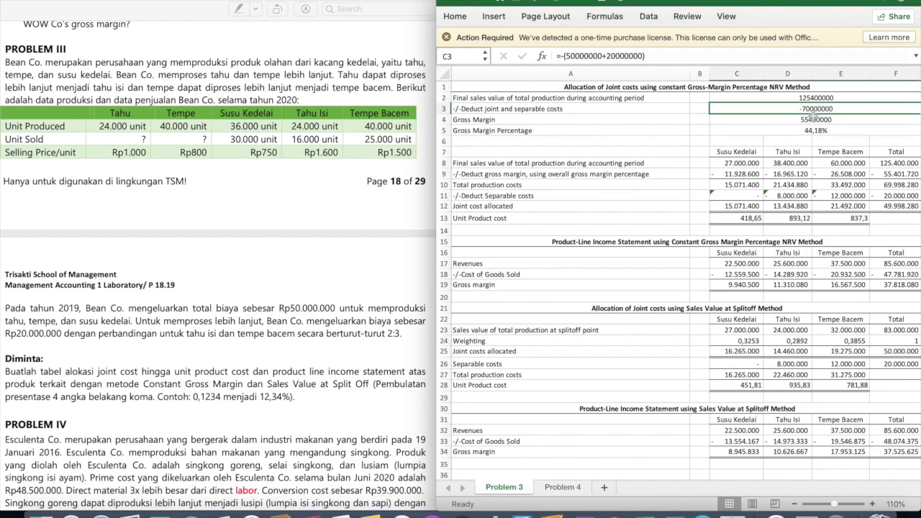
left_click(802, 98)
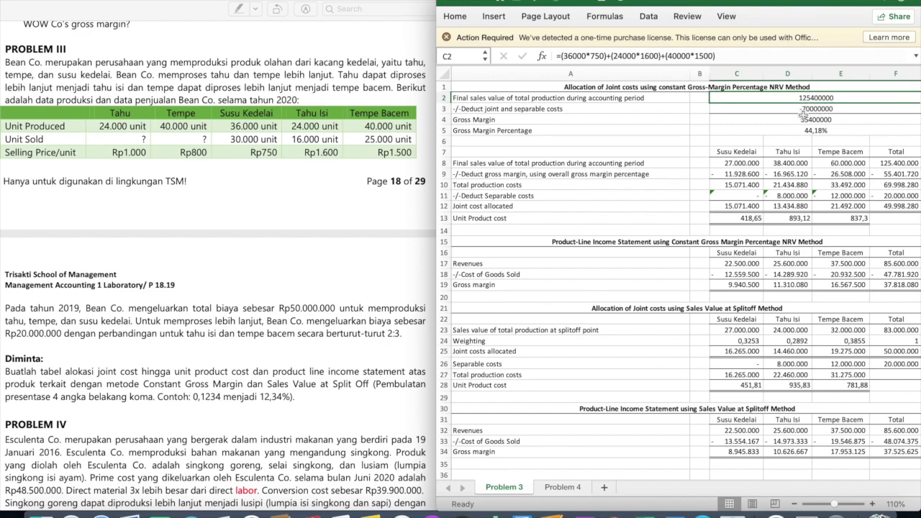
left_click(735, 187)
left_click(816, 176)
left_click(750, 173)
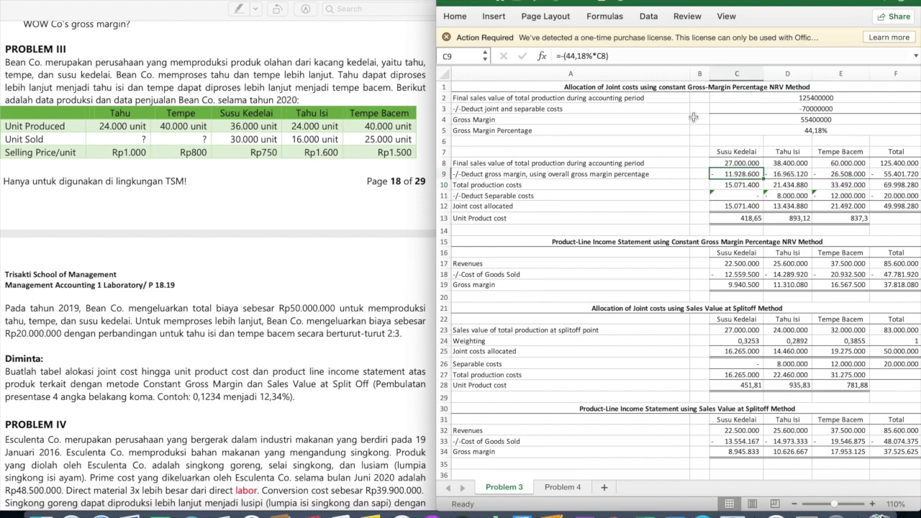
key("Right")
key("Right")
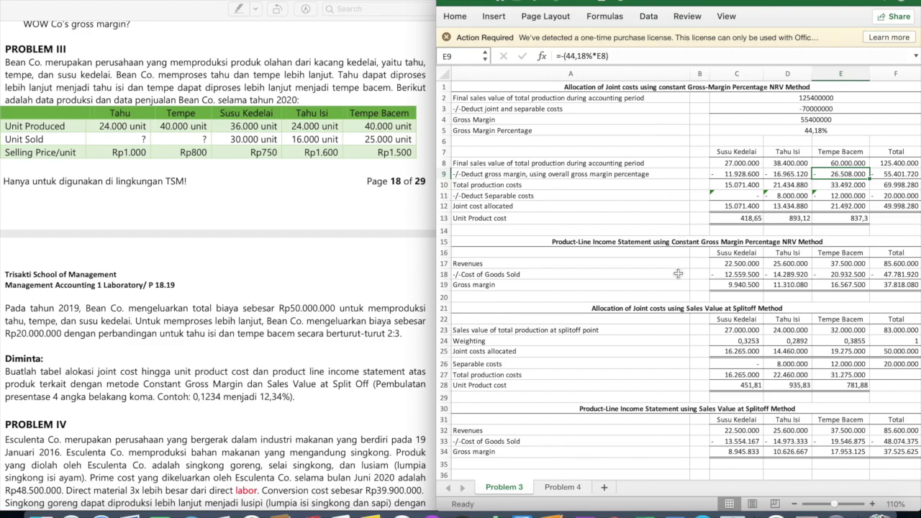
Read through the Weighting formulas for all three products and their total in the Sales Value at Splitoff allocation table.
scroll(727, 339, "down", 1)
scroll(727, 338, "up", 1)
scroll(727, 338, "down", 5)
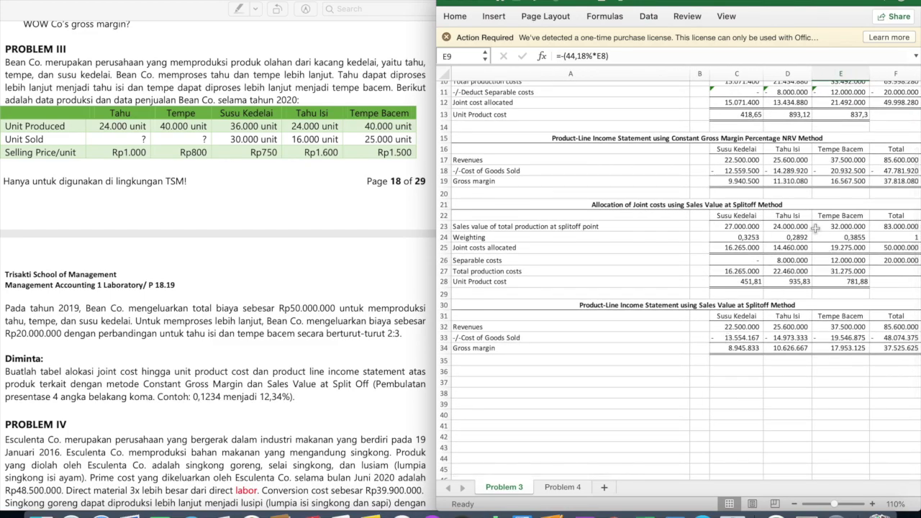
left_click(756, 237)
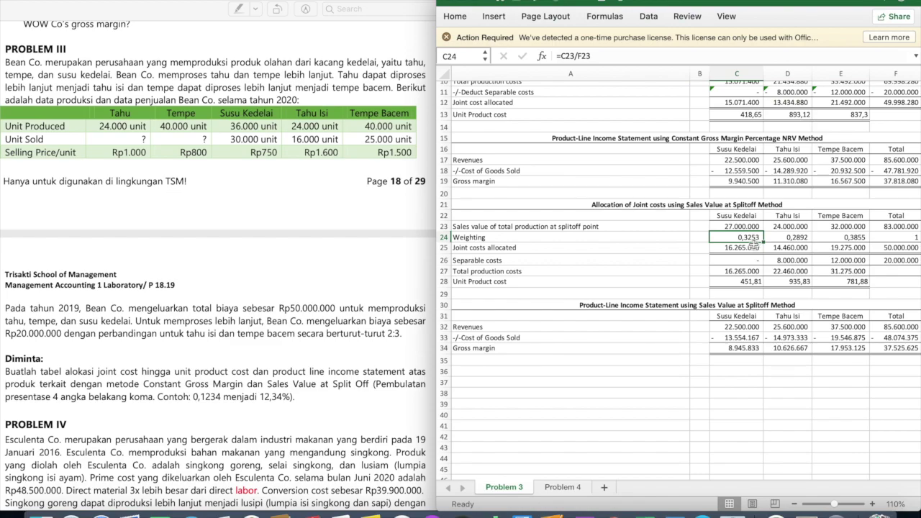
key("Right")
key("Left")
key("Right")
key("Right")
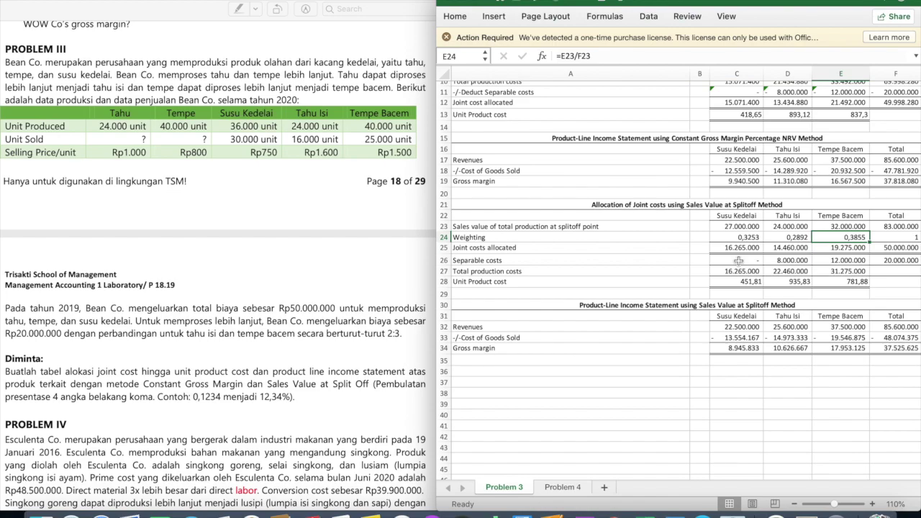
key("Left")
key("Left")
key("Right")
key("Right")
key("Right")
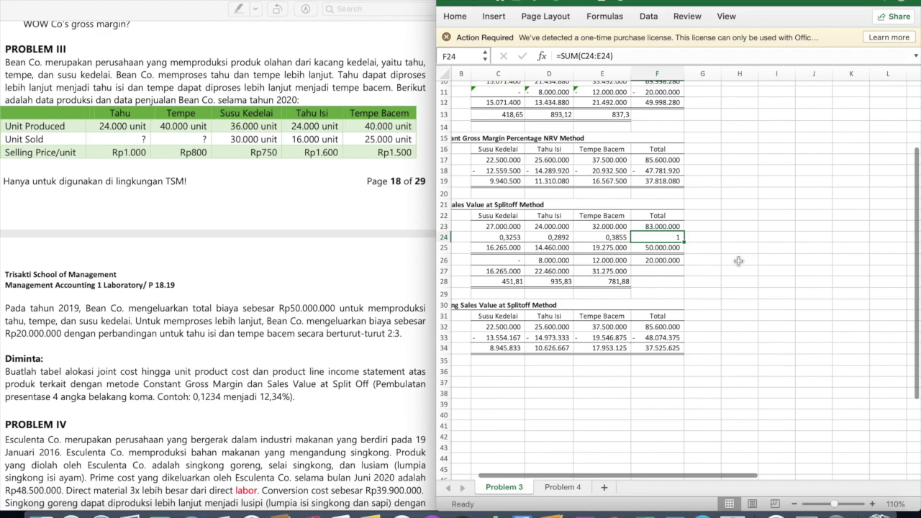
key("Left")
key("Left")
key("Left")
key("Left")
key("Left")
key("Right")
key("Right")
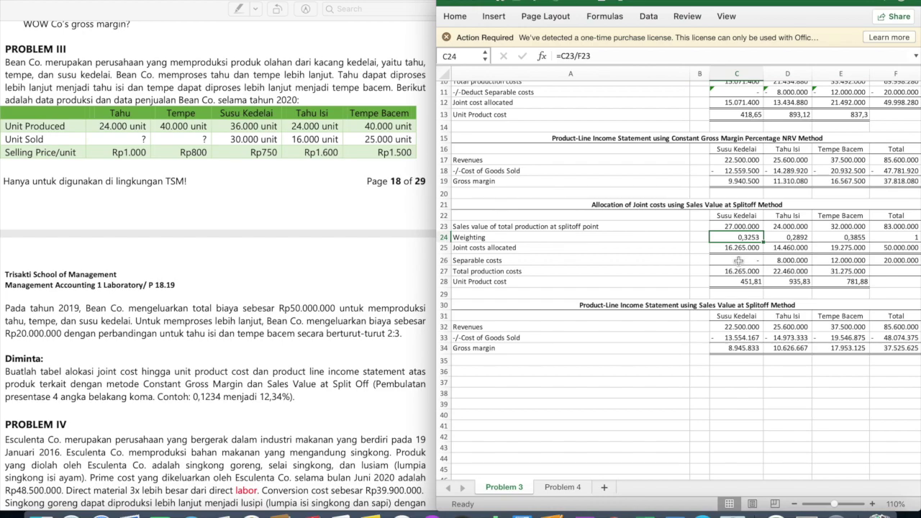
Examine the Joint costs allocated formulas in row 25 for Susu Kedelai, Tahu Isi and Tempe Bacem against the Weighting in row 24.
key("Down")
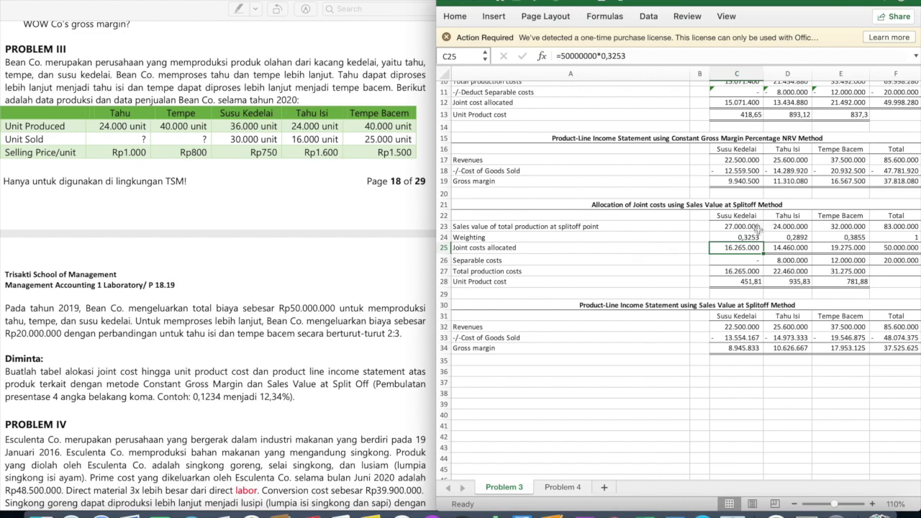
left_click(739, 261)
left_click(739, 247)
left_click_drag(735, 240, 735, 237)
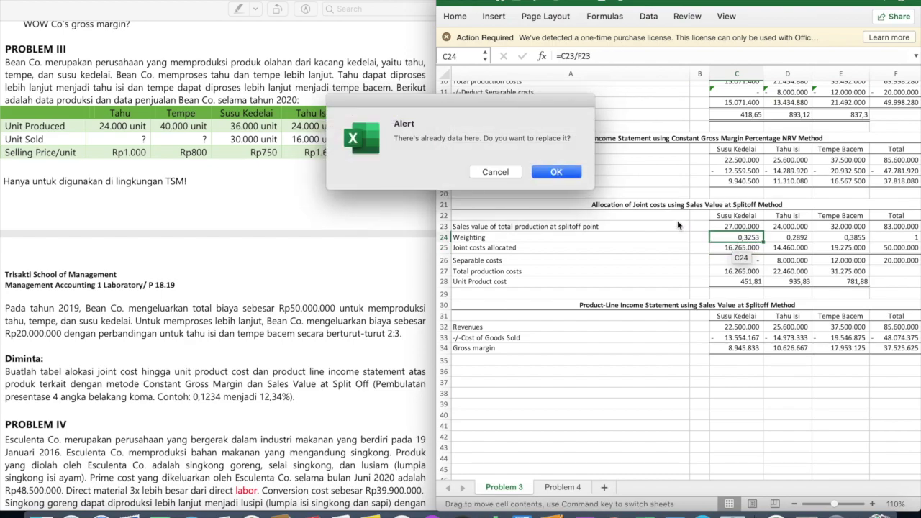
left_click(497, 171)
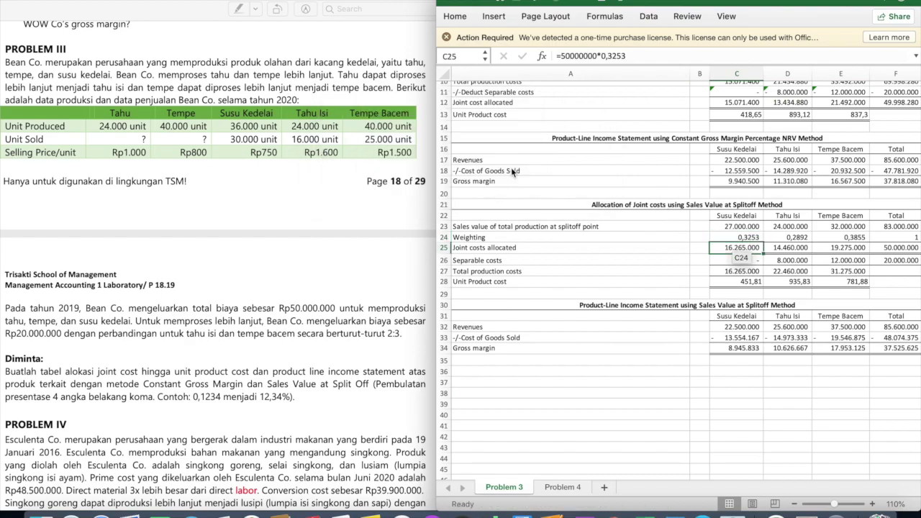
left_click(741, 241)
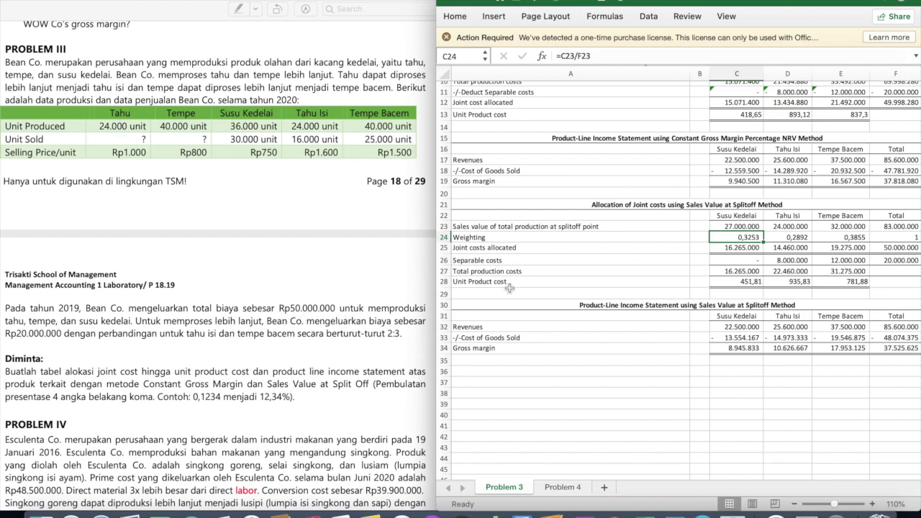
left_click(737, 249)
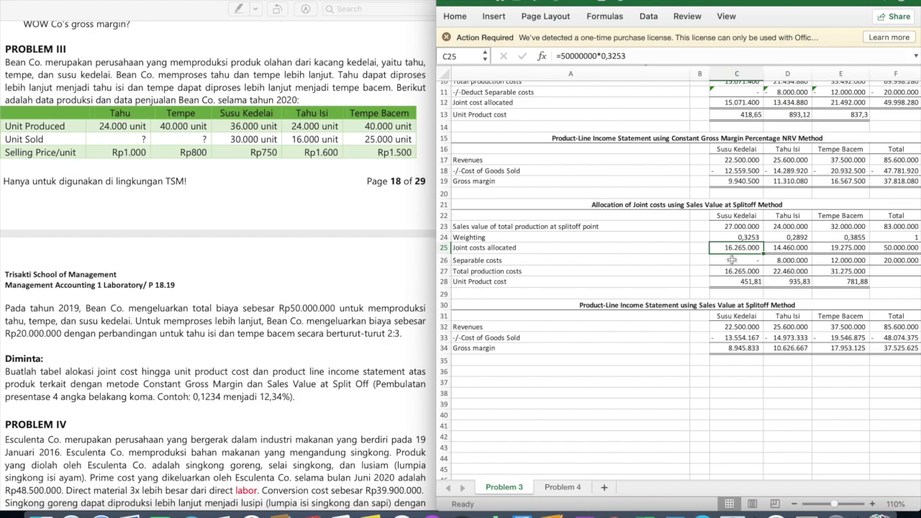
key("Right")
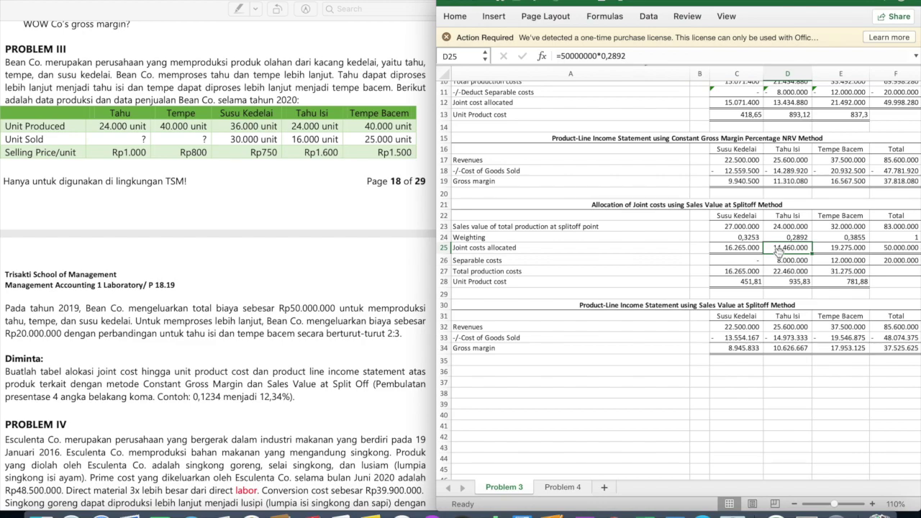
left_click(835, 248)
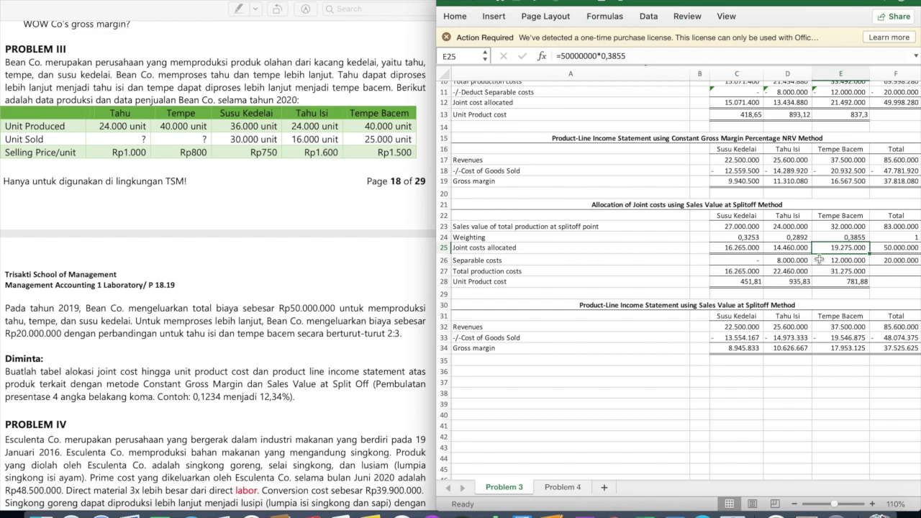
Review the Joint costs allocated row across all three products and its total in F25.
key("Right")
key("Left")
key("Left")
key("Left")
key("Left")
key("Left")
key("Right")
key("Right")
key("Right")
key("Right")
scroll(819, 259, "right", 5)
Inspect the Separable costs row in the Sales Value at Splitoff allocation, starting with the Susu Kedelai entry in C26.
key("Left")
key("Left")
key("Left")
key("Left")
key("Down")
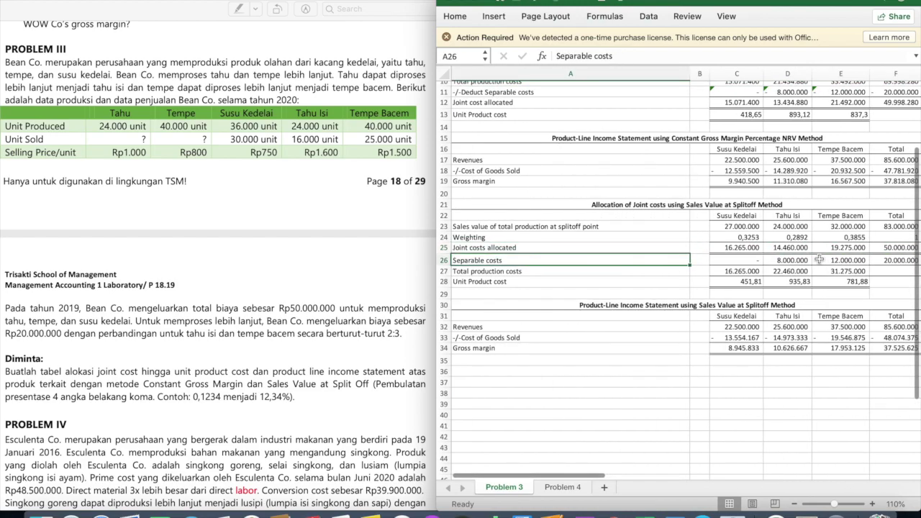
key("Right")
key("Right")
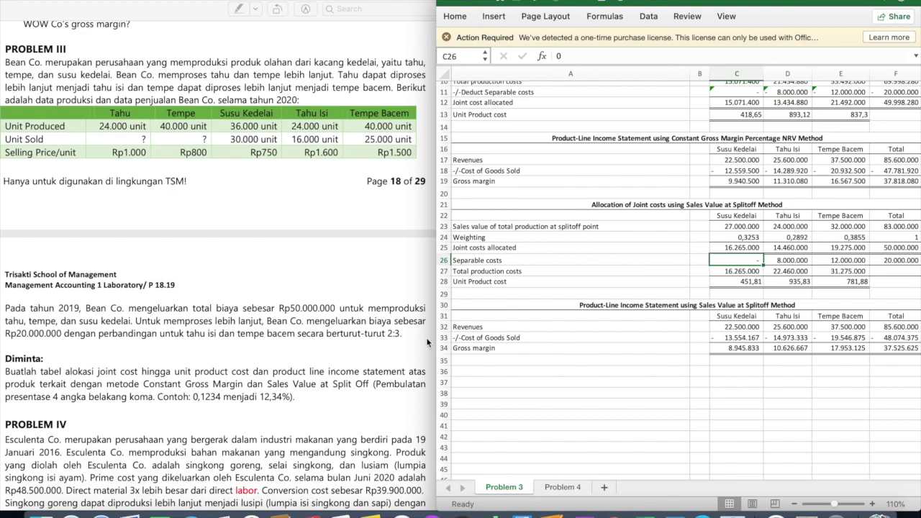
Revisit the constant gross margin allocation's formulas for total final sales value, joint and separable costs, and Tahu Isi's final sales value.
scroll(526, 269, "up", 5)
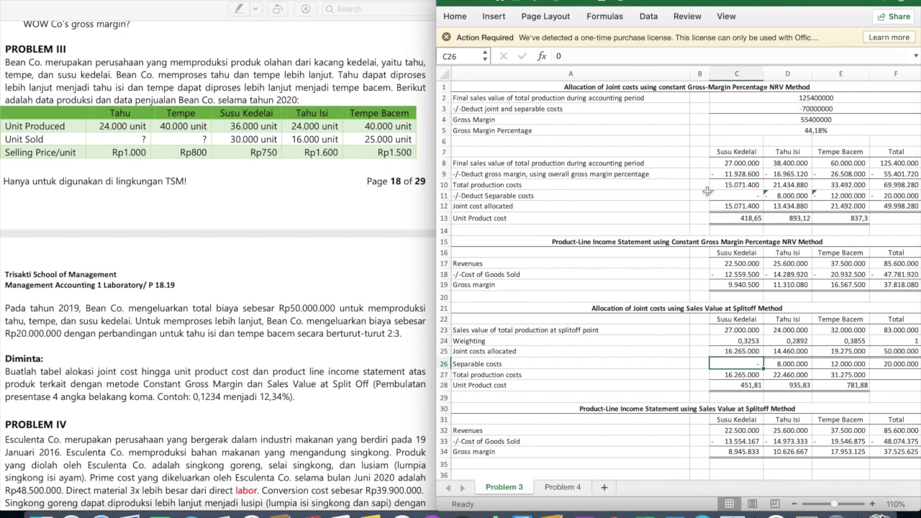
left_click(778, 98)
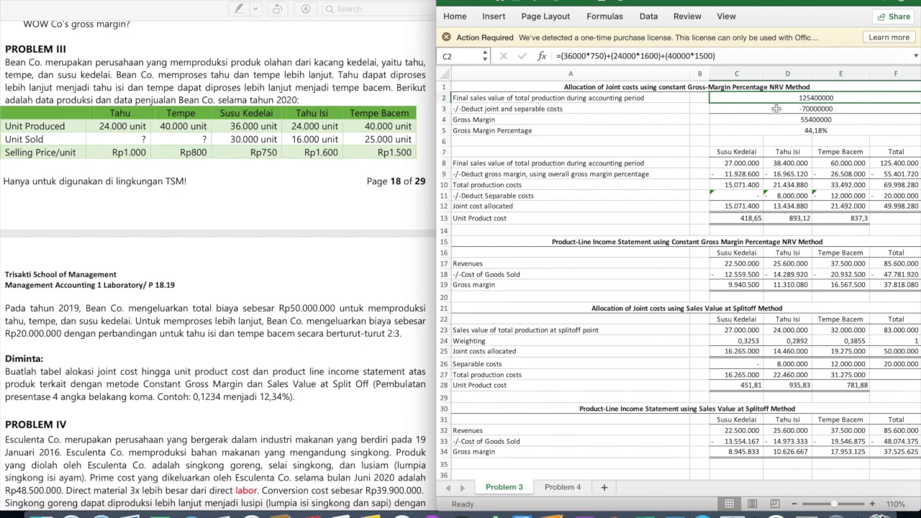
left_click(777, 110)
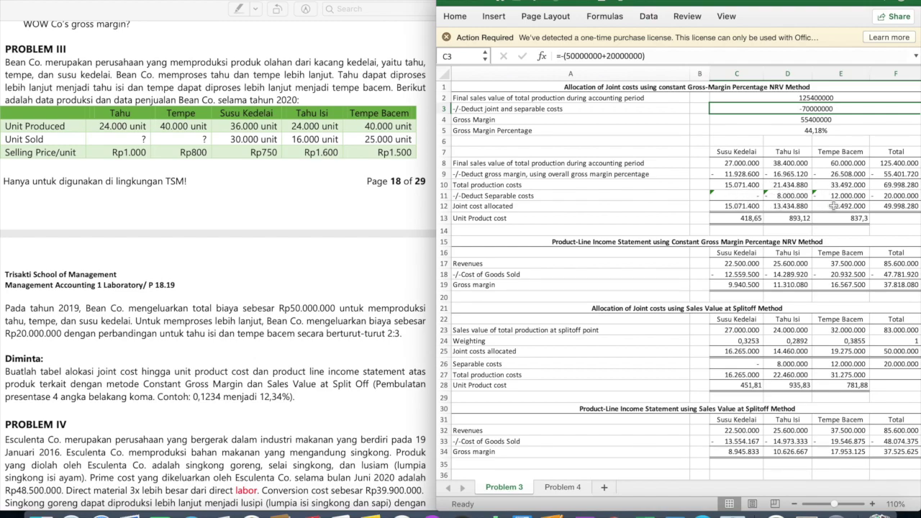
scroll(794, 206, "down", 3)
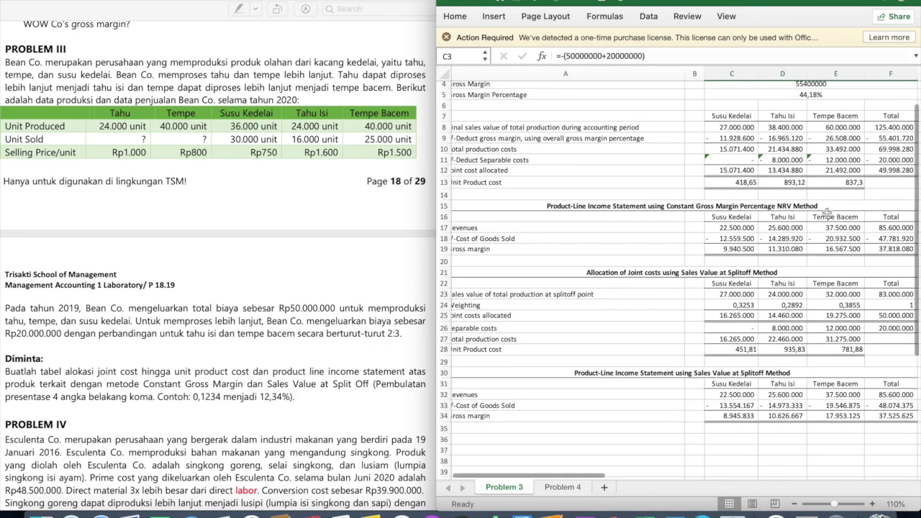
scroll(826, 214, "up", 2)
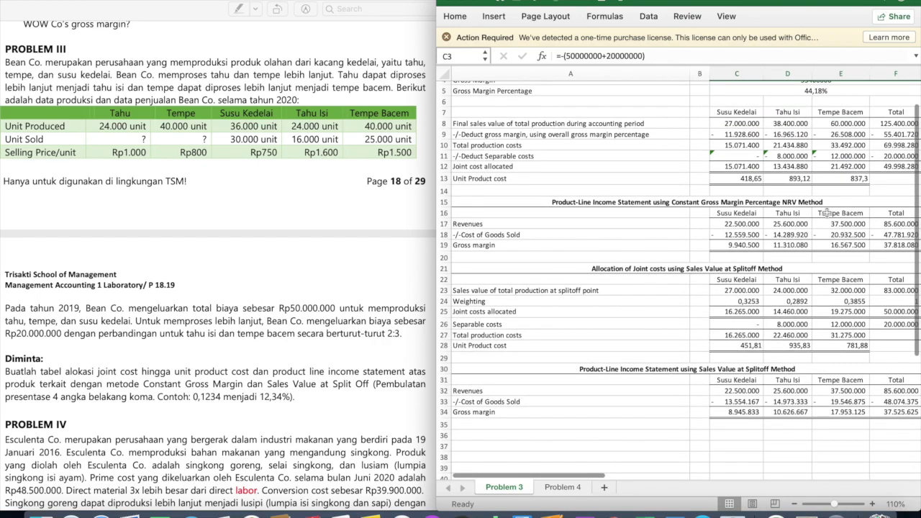
left_click(775, 125)
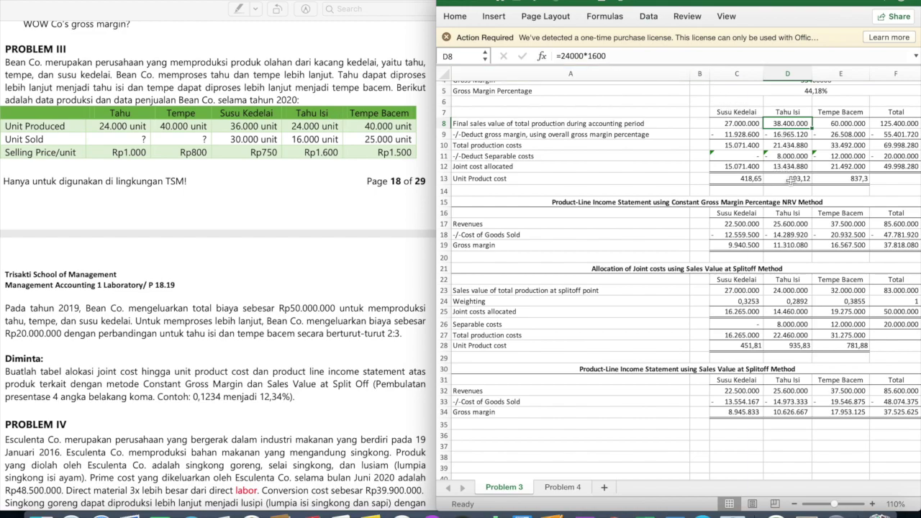
Compare Tahu Isi's separable cost in D26 with the formula in D11, and read the Tempe Bacem and total entries in row 26.
scroll(790, 173, "down", 2)
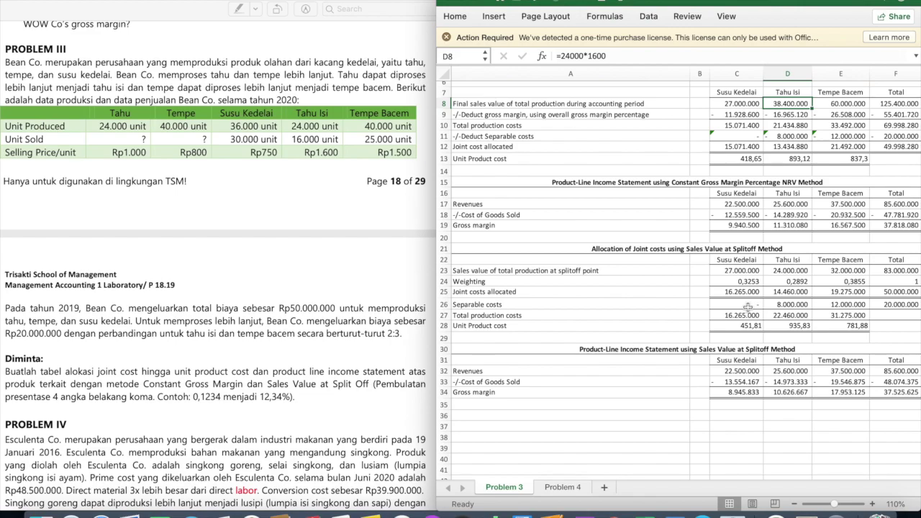
left_click(801, 304)
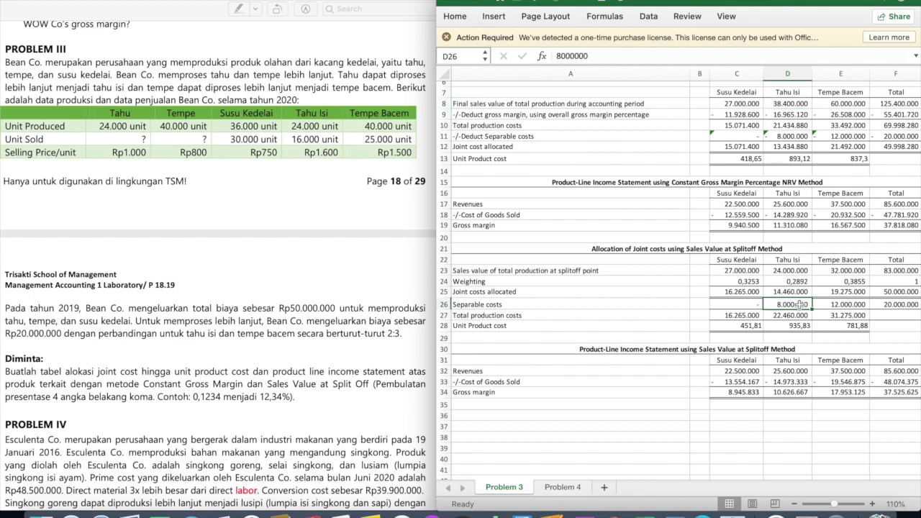
left_click(792, 136)
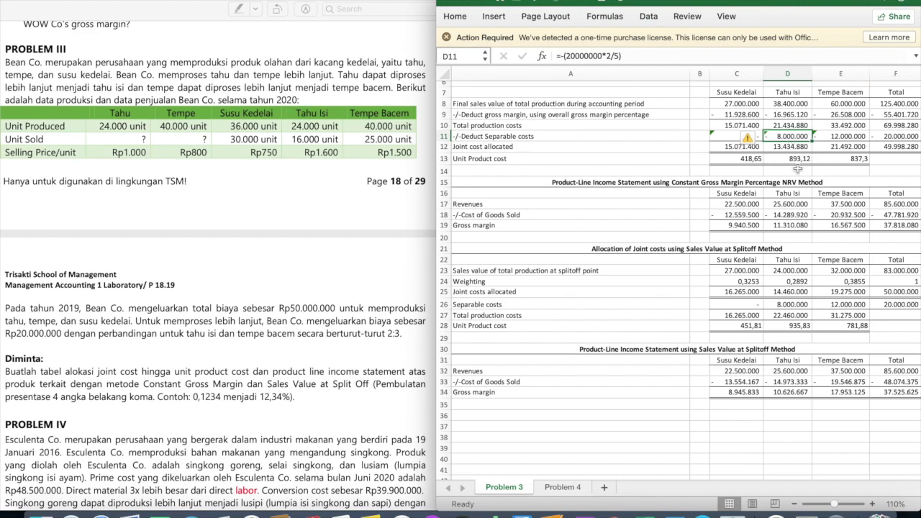
left_click(789, 304)
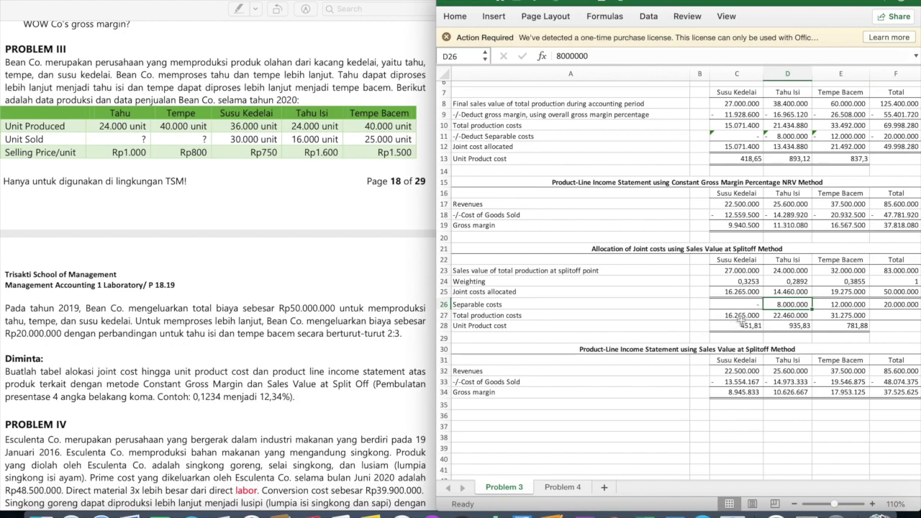
key("Right")
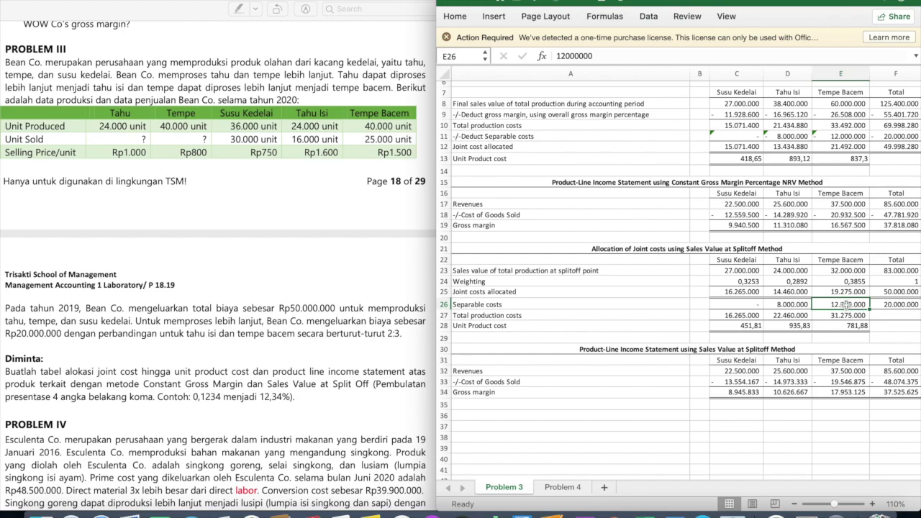
key("Right")
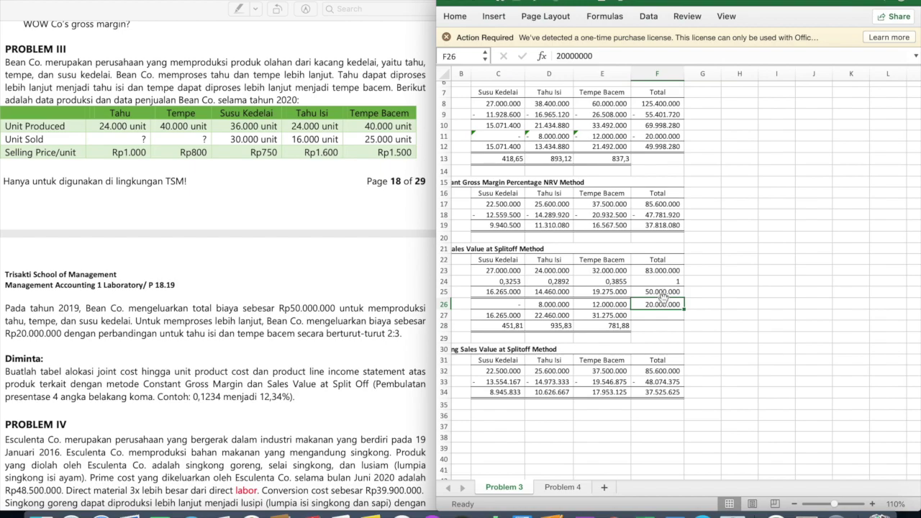
key("Left")
key("Left")
key("Left")
key("Left")
key("Left")
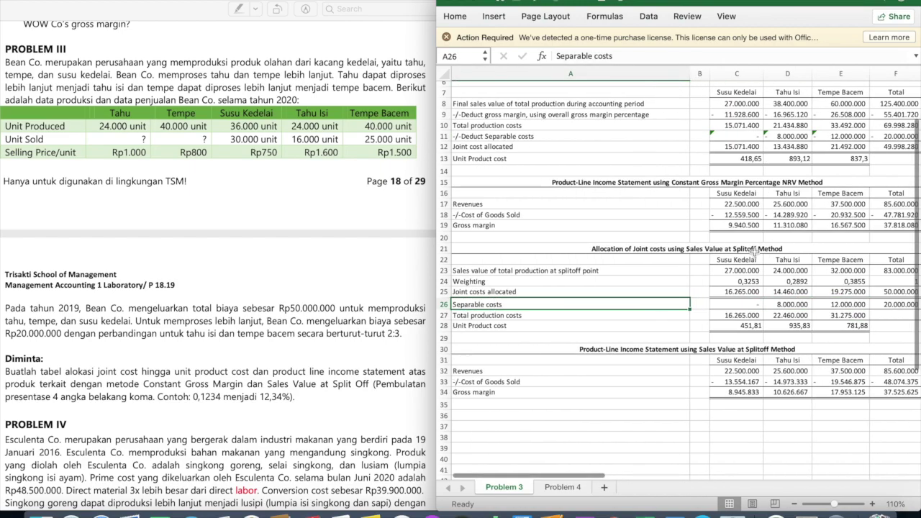
Recheck the row 24 Weighting formulas for Susu Kedelai and Tempe Bacem and their total in F24.
left_click(749, 282)
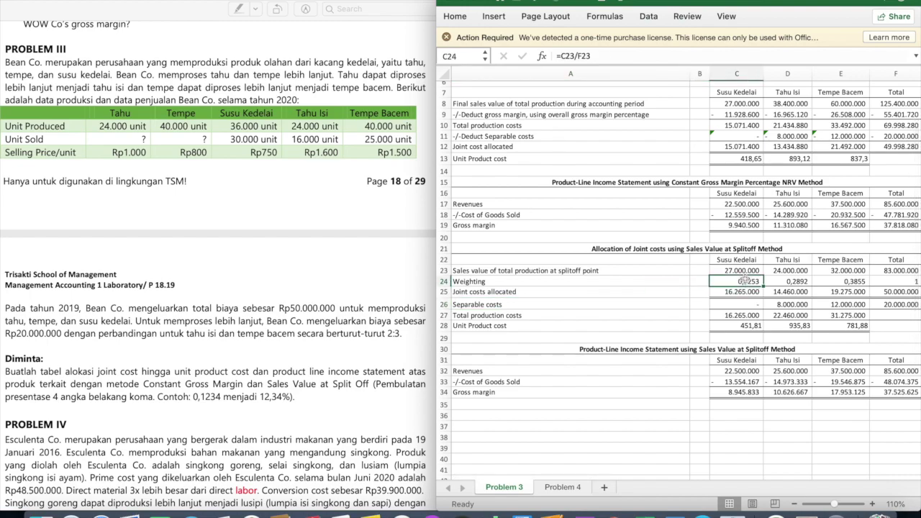
left_click(831, 285)
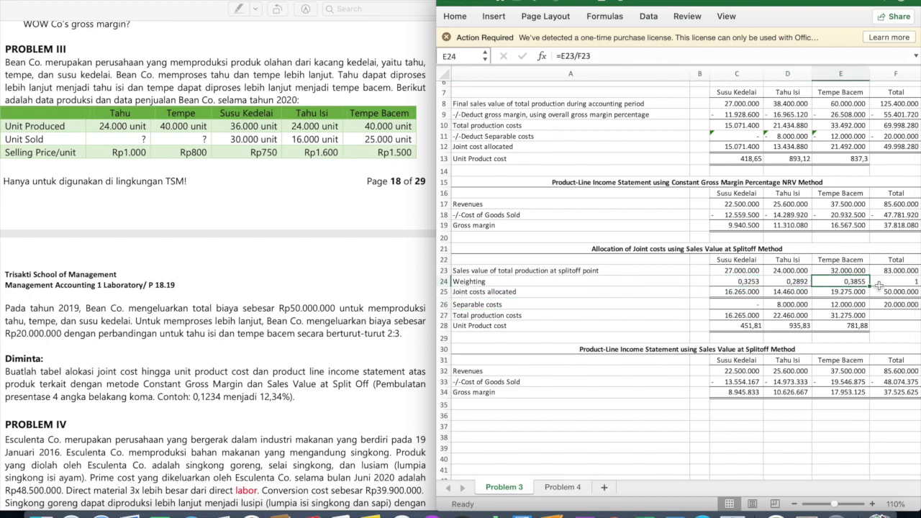
left_click(880, 283)
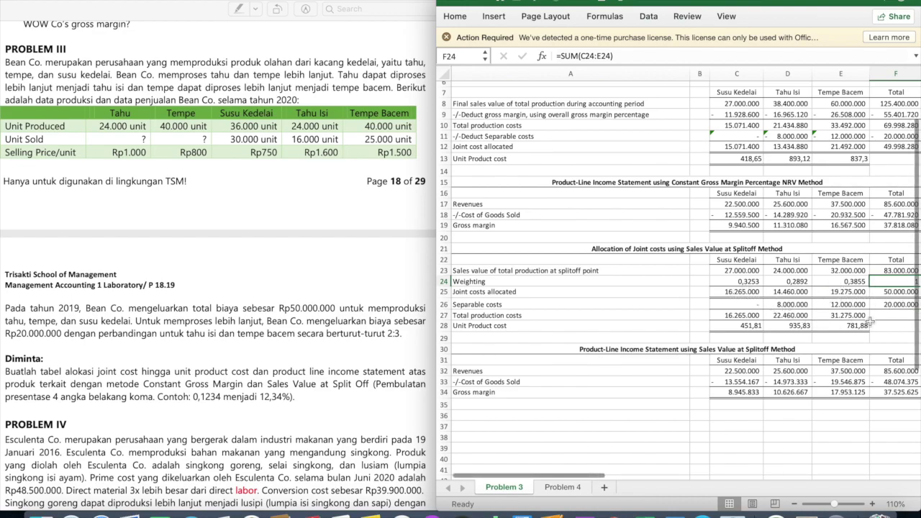
Reread the separable costs of Tempe Bacem, Tahu Isi and Susu Kedelai in row 26 along with the total in F26.
left_click(830, 308)
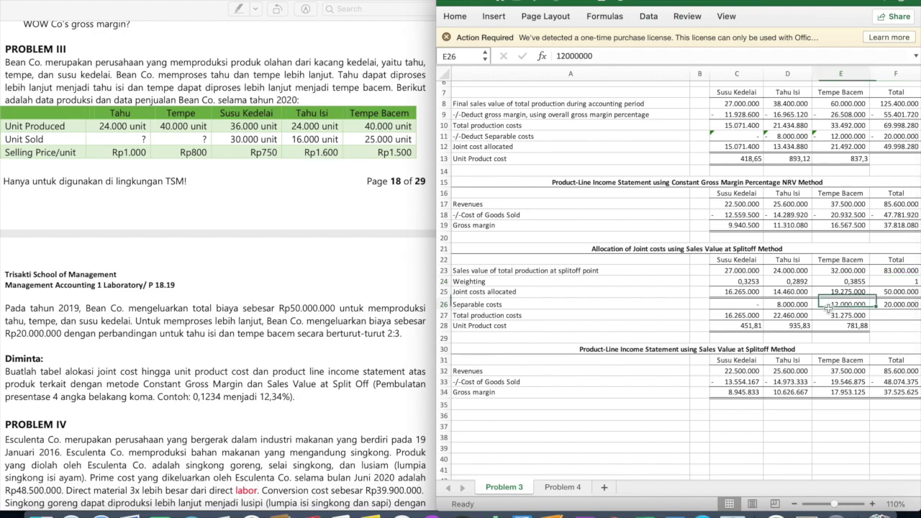
left_click(800, 305)
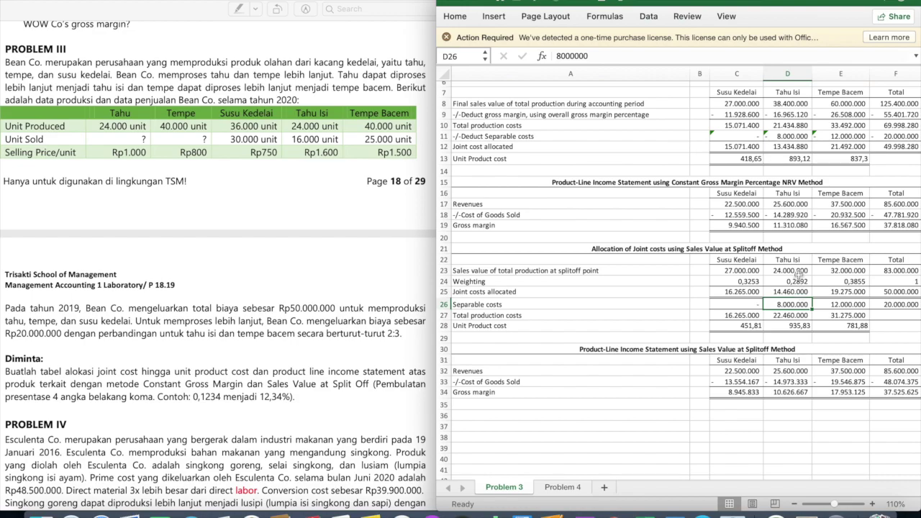
left_click(750, 308)
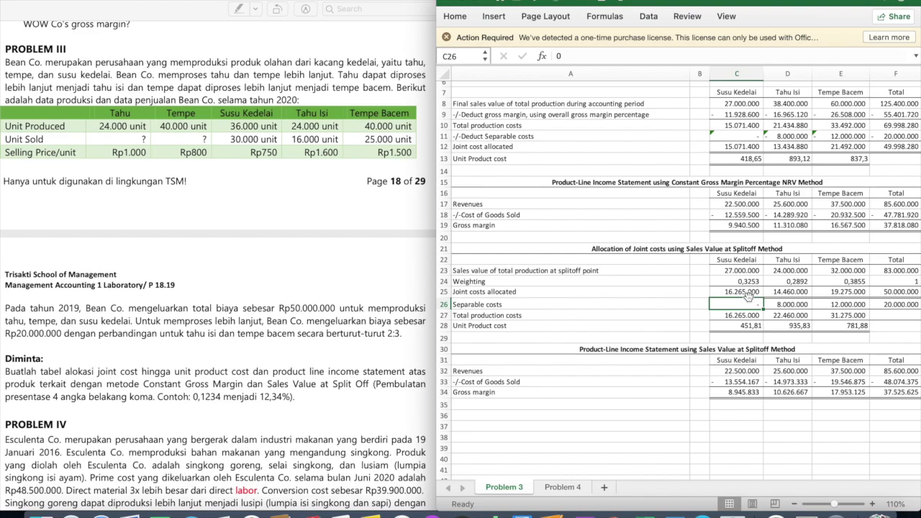
left_click(893, 307)
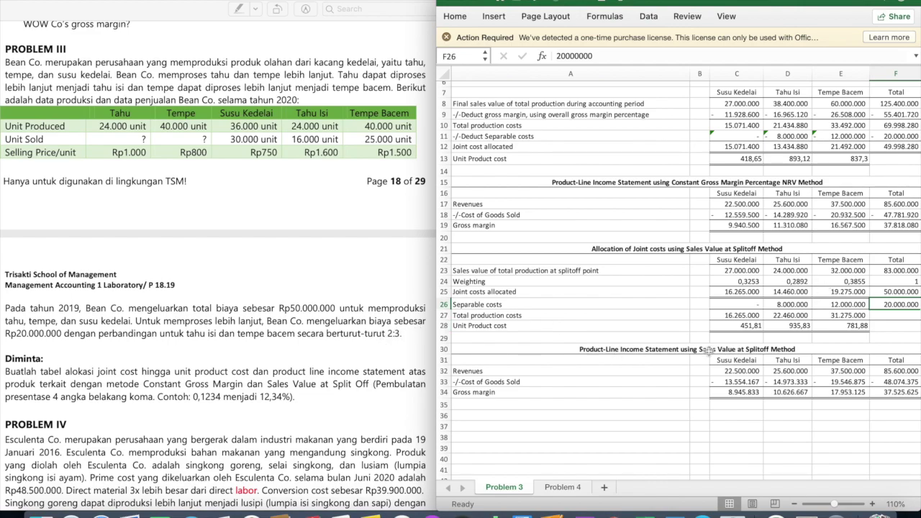
Examine the Total production costs formulas in row 27 that sum joint and separable costs for each of the three products.
left_click(748, 317)
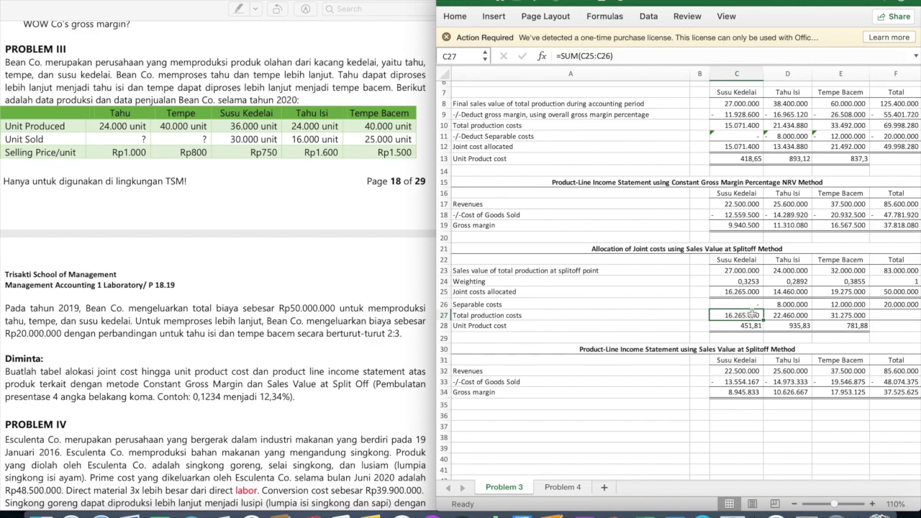
key("Right")
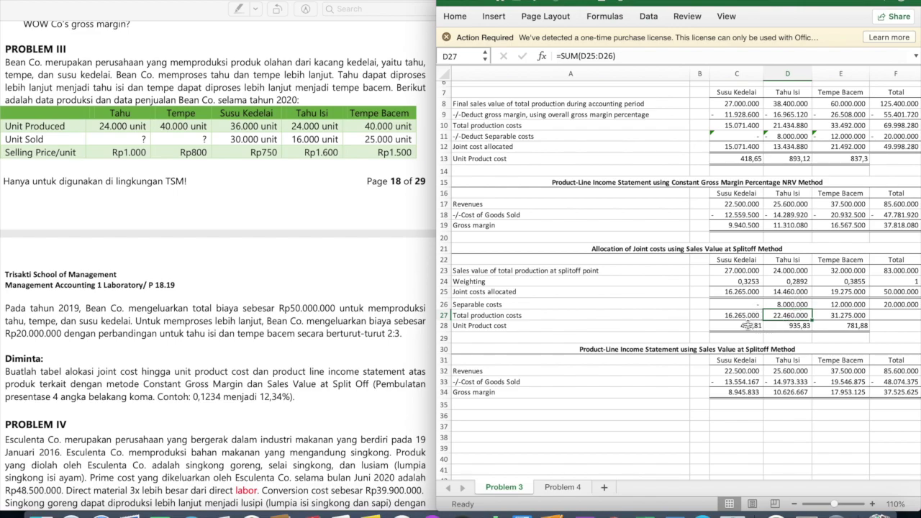
key("Right")
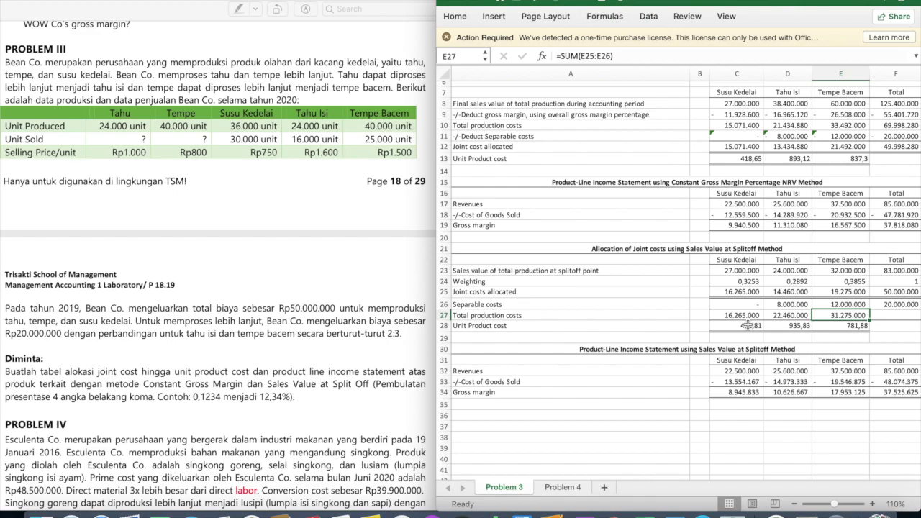
Examine the Unit Product cost formulas in row 28 that divide each product's total production costs by its units produced.
left_click(748, 327)
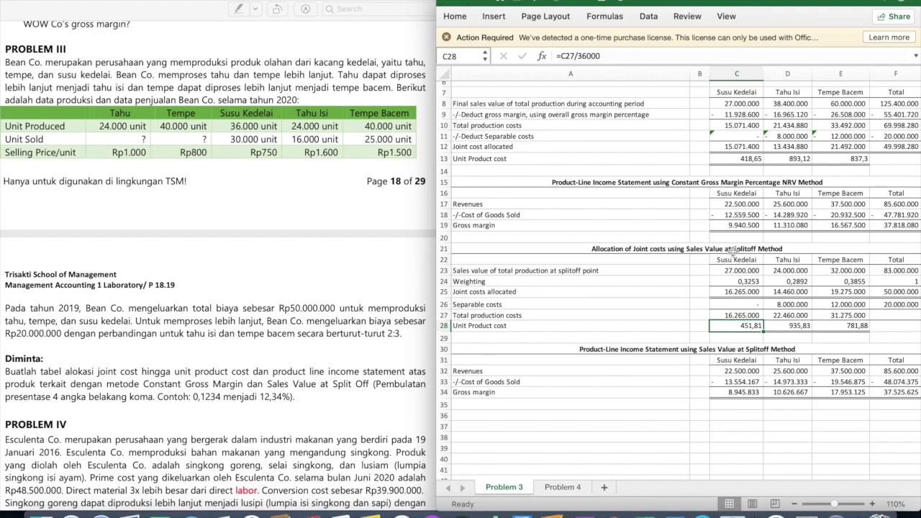
key("Right")
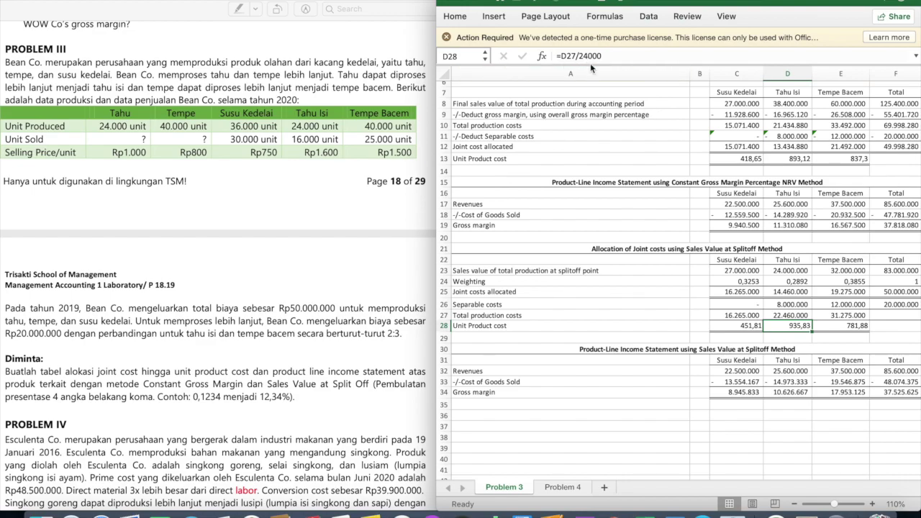
key("Right")
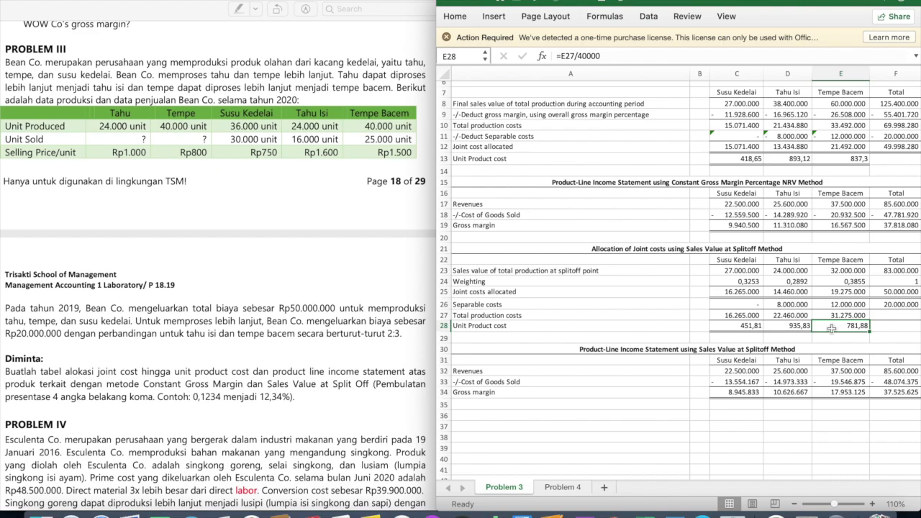
Look over the Sales Value at Splitoff product-line income statement headings and go to the Susu Kedelai revenue in C32.
key("Down")
key("Down")
key("Down")
key("Right")
key("Right")
key("Right")
key("Right")
key("Right")
key("Left")
key("Left")
key("Left")
key("Left")
key("Left")
key("Down")
key("Right")
key("Right")
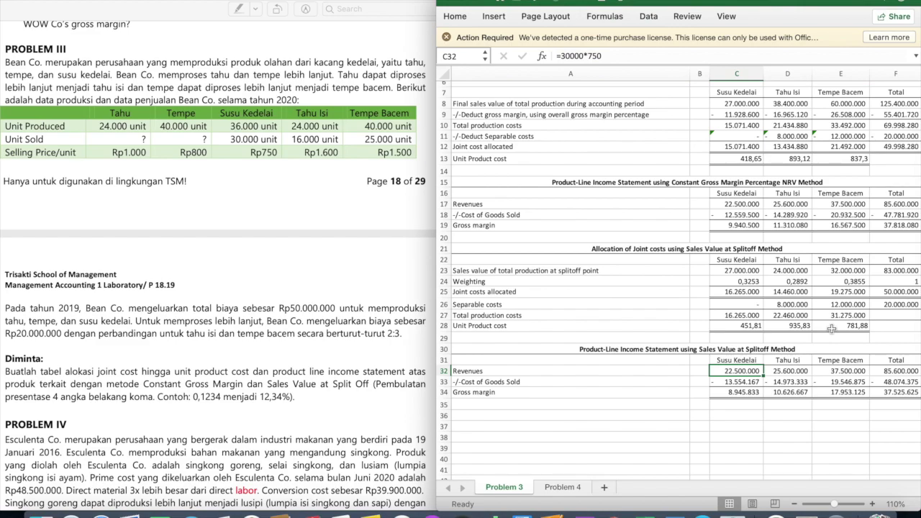
Compare the Susu Kedelai Revenues formula in C32 with its Cost of Goods Sold formula in C33.
key("Down")
key("Up")
key("Down")
key("Up")
key("Down")
key("Up")
key("Down")
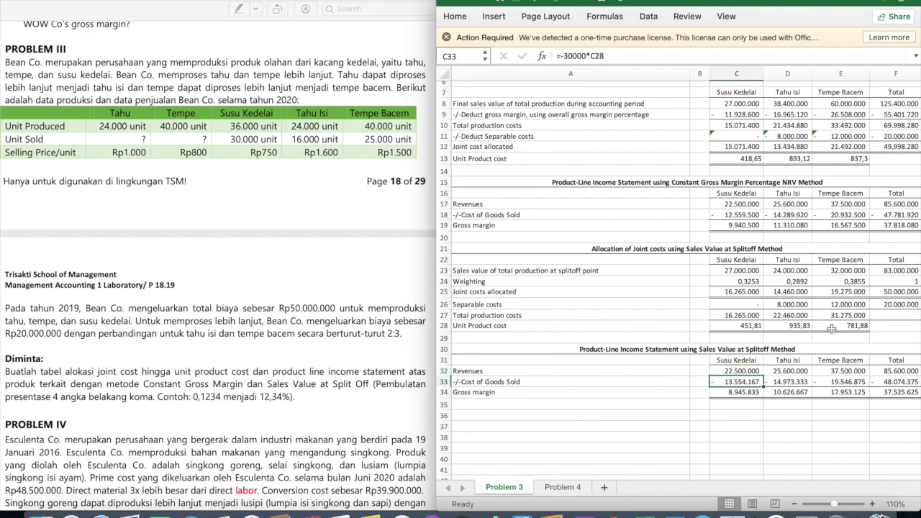
key("Up")
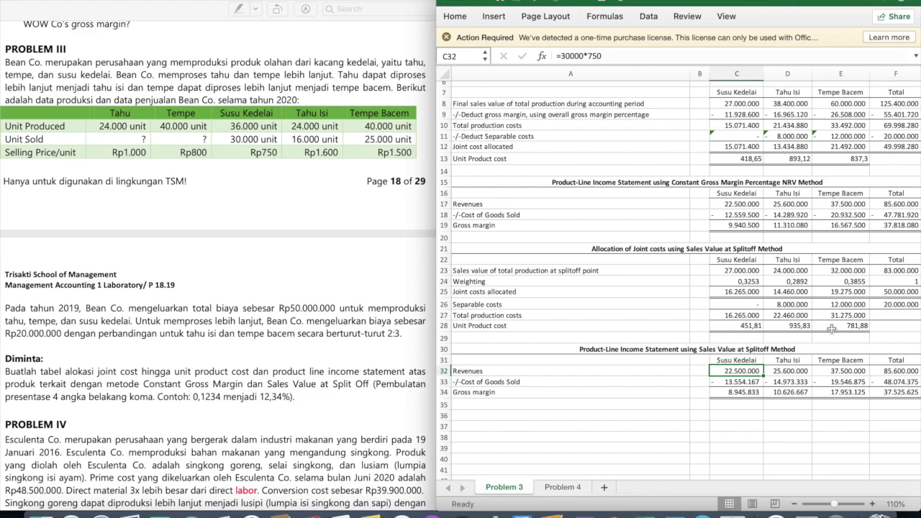
Examine the Revenues formulas in row 32 that multiply each product's units sold by its selling price, through the total in F32.
key("Left")
key("Left")
key("Right")
key("Right")
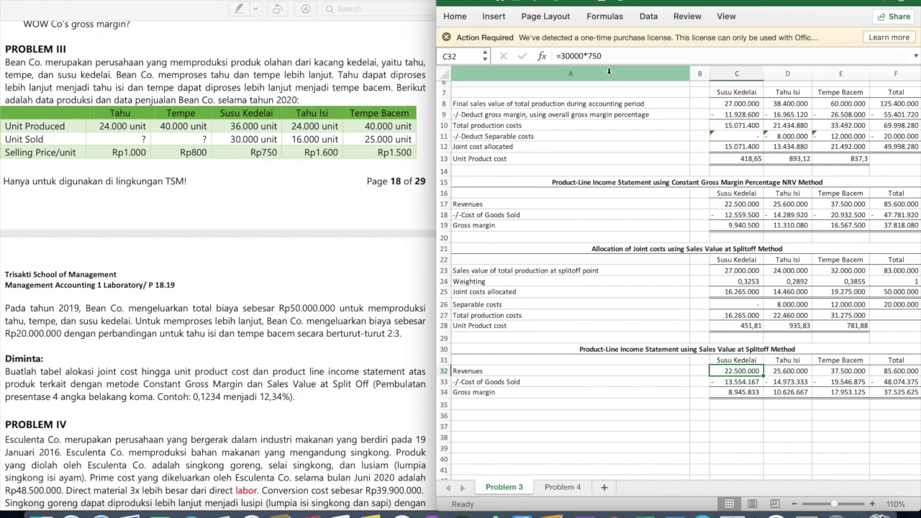
key("Right")
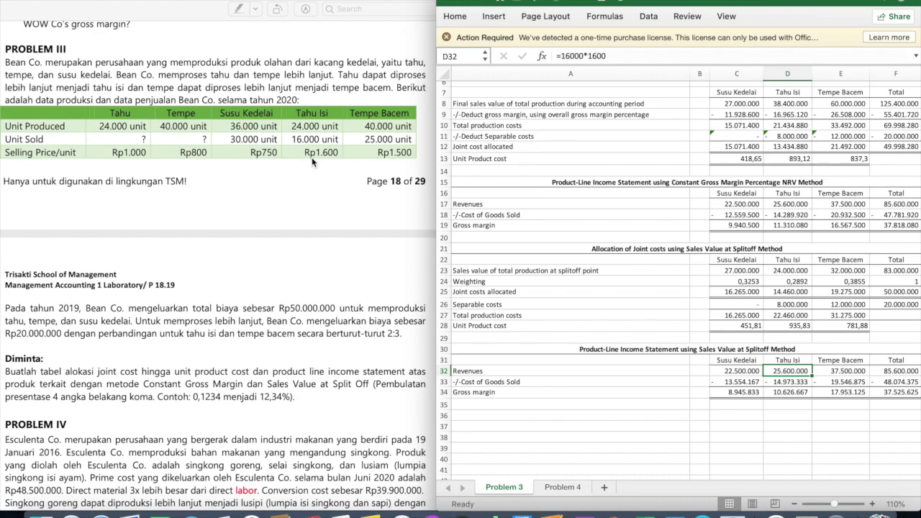
key("Right")
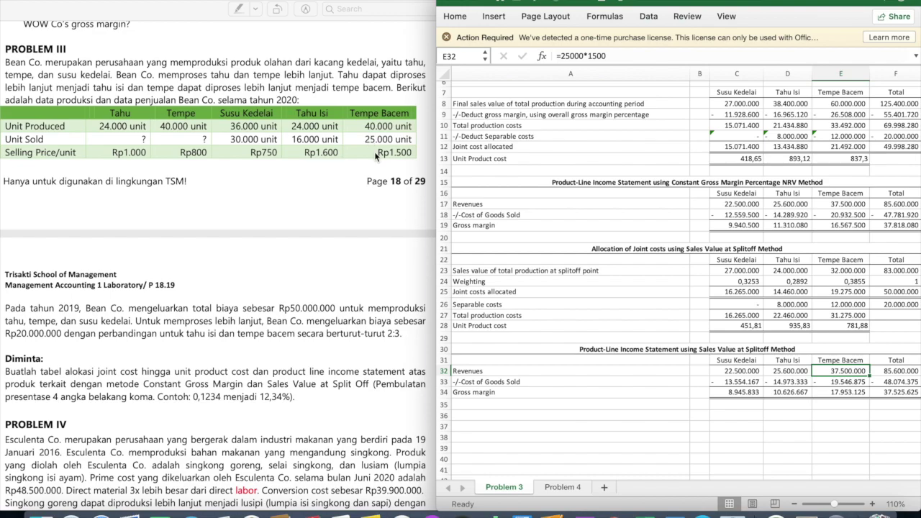
key("Right")
Examine the Cost of Goods Sold formulas in row 33 that multiply each product's units sold by its row 28 unit product cost.
key("Return")
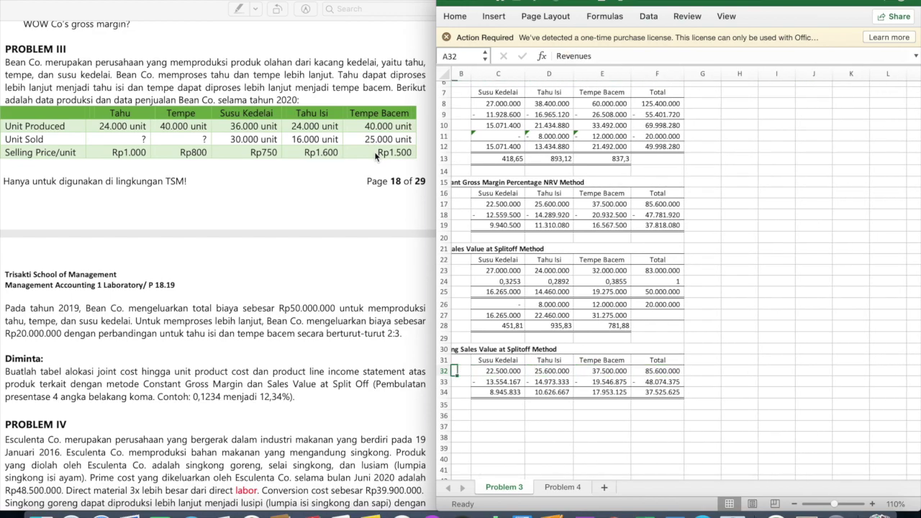
key("Home")
key("Right")
key("Right")
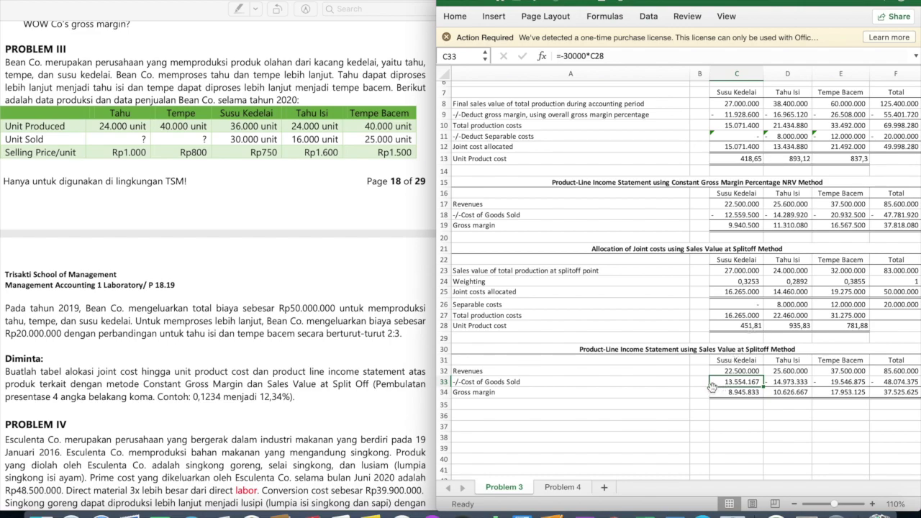
key("Right")
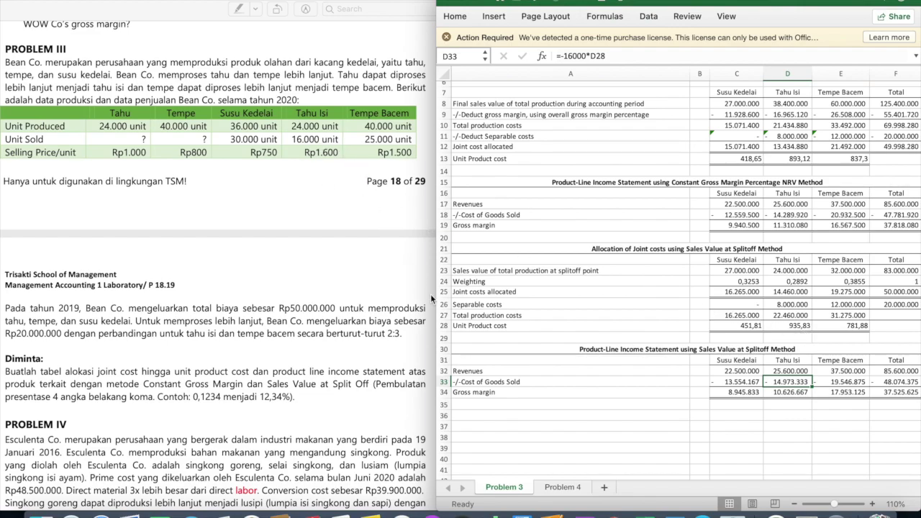
key("Right")
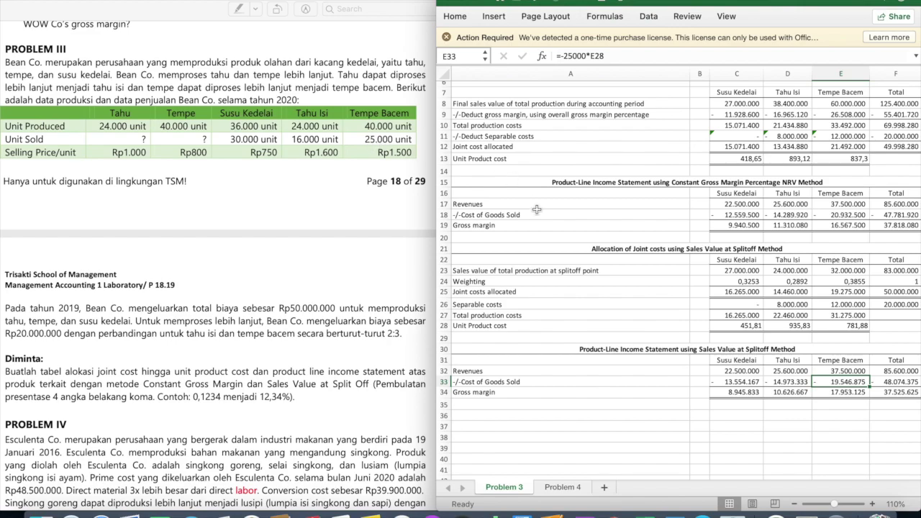
Examine the Gross margin formulas in row 34 that sum revenues and cost of goods sold for each product and the total.
left_click(901, 391)
left_click(732, 394)
left_click(734, 371)
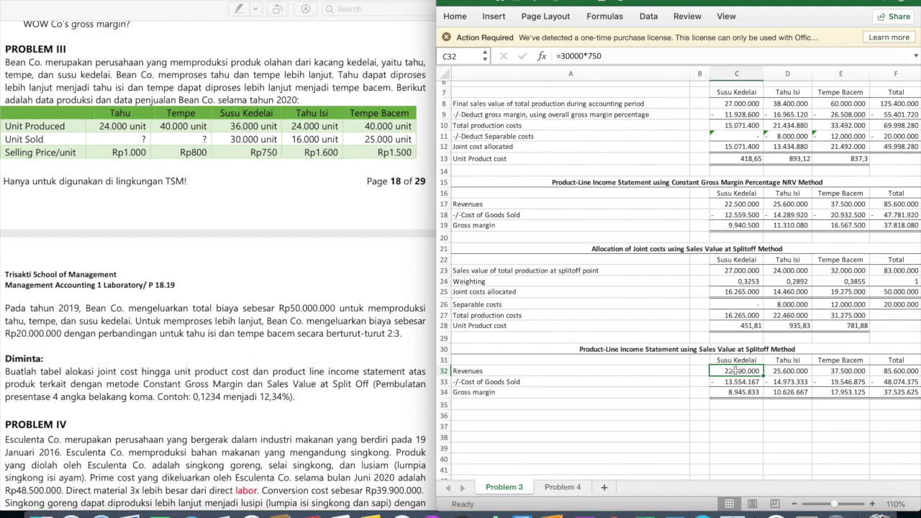
left_click(730, 393)
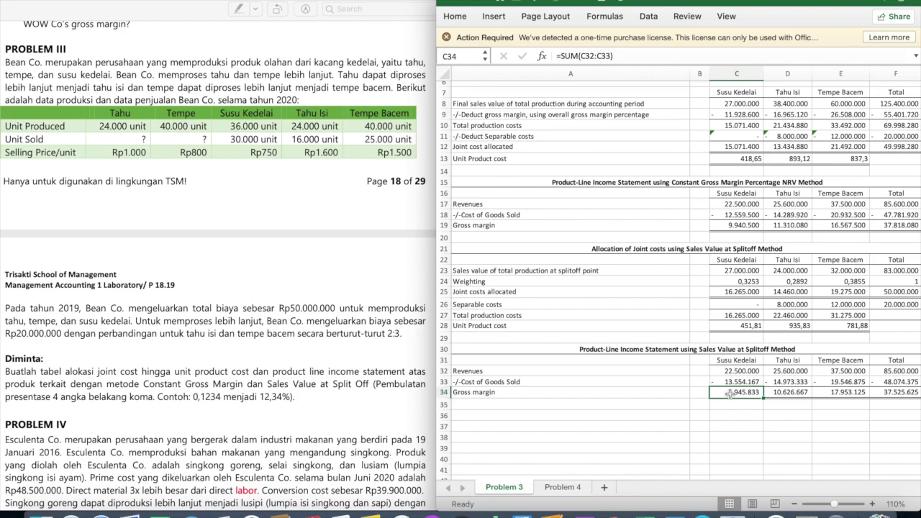
key("Right")
key("Right")
key("Right")
scroll(782, 411, "right", 3)
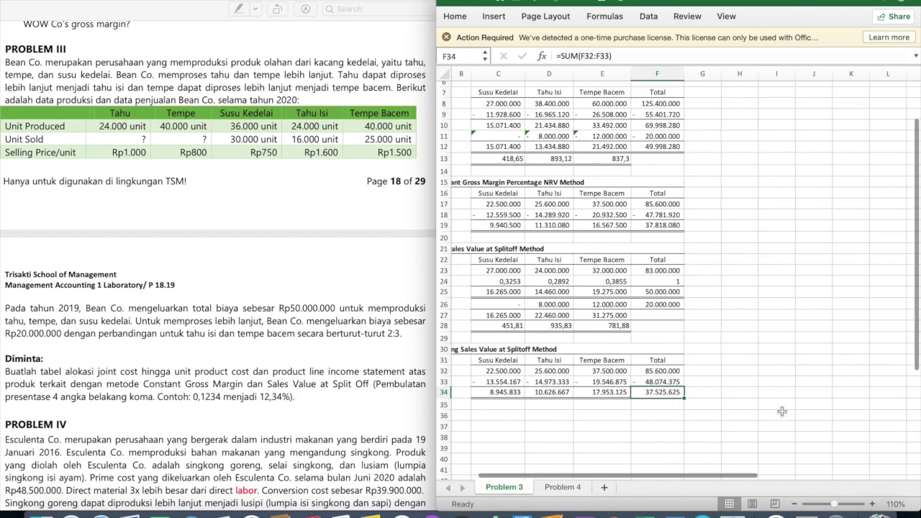
key("Left")
key("Left")
key("Left")
key("Left")
key("Left")
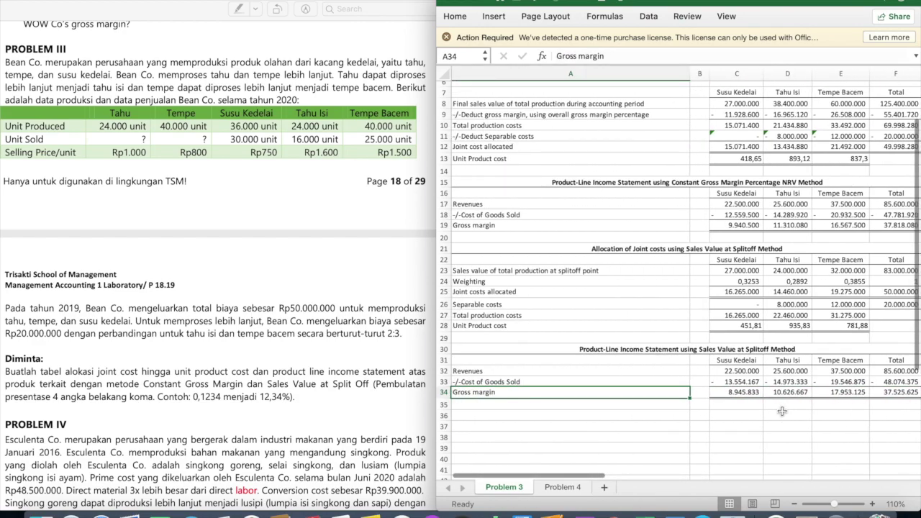